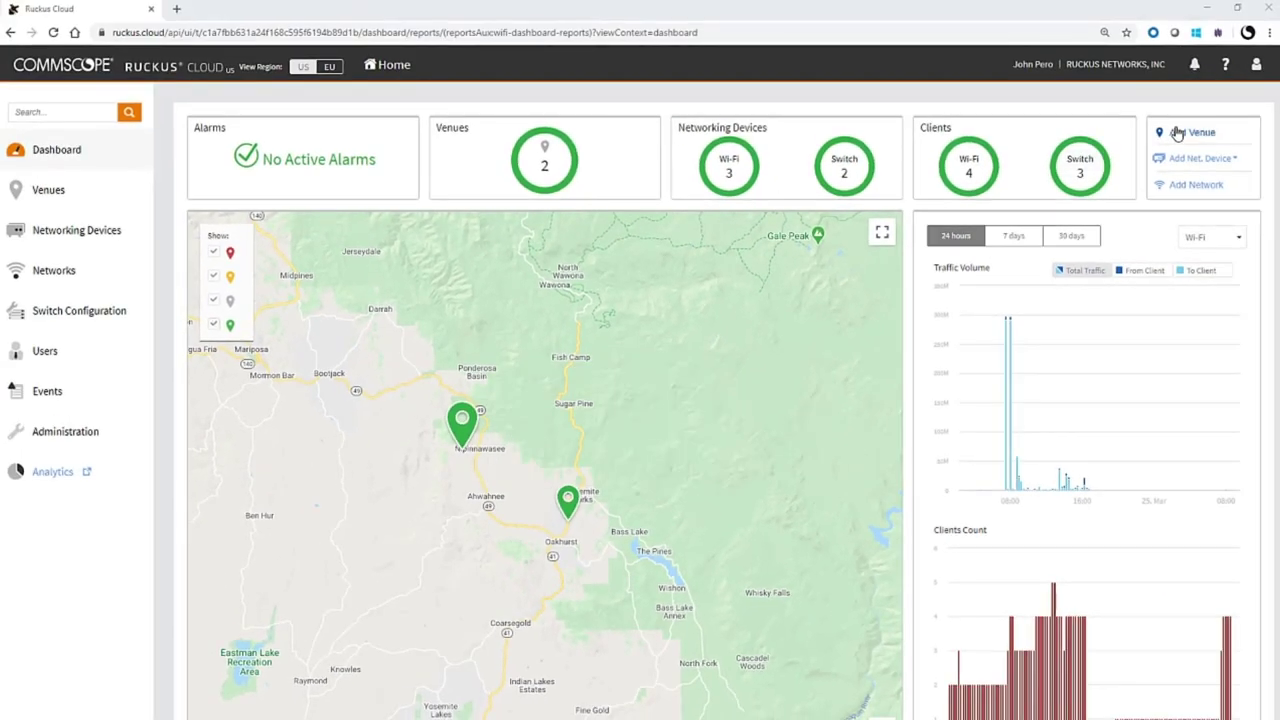
Step: Open the empty Add Venue form from the dashboard's quick-actions panel
click(1180, 136)
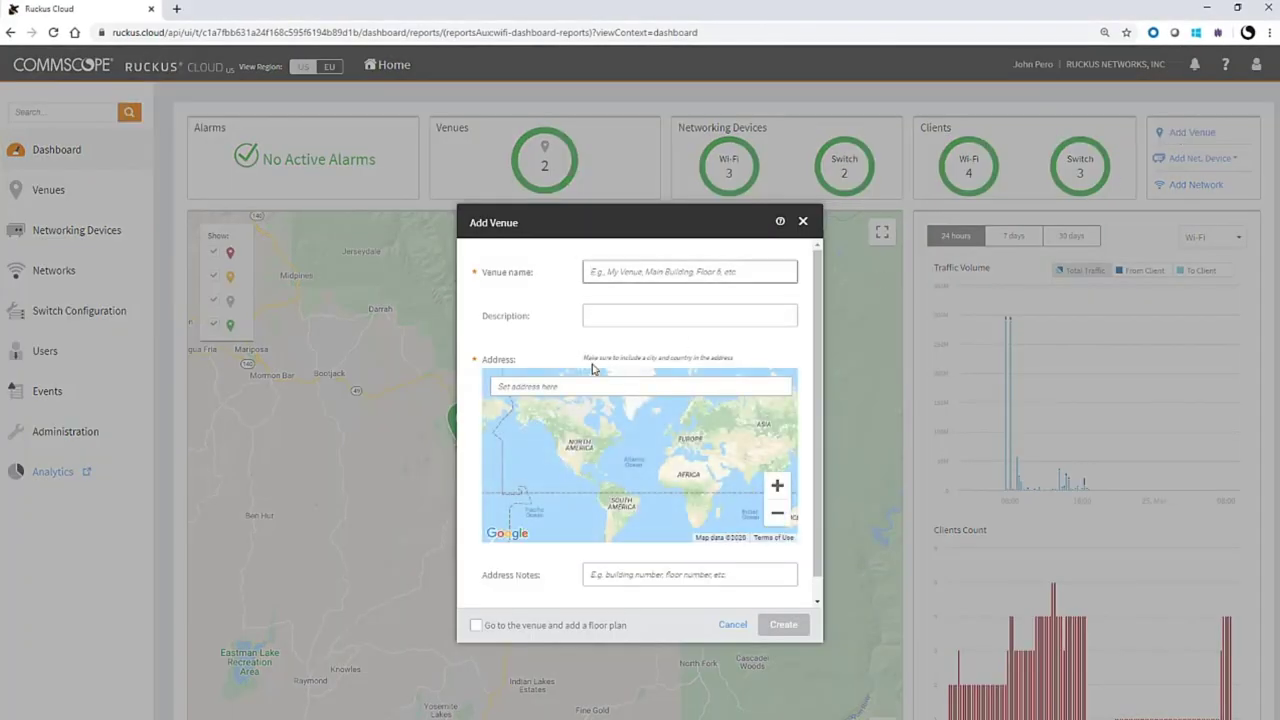
Step: Name the venue Corporate Art Office at 43533 Metcalf Gap Road, Ahwahnee
text(Cor)
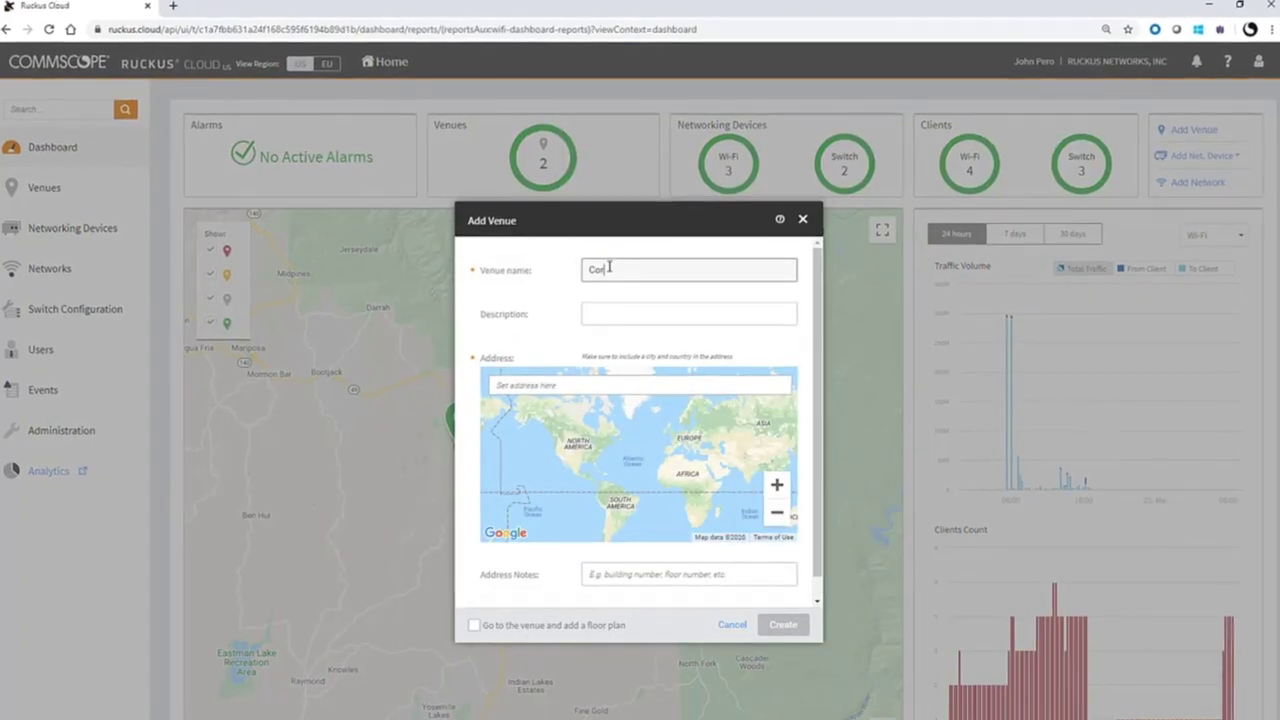
text(porate Art)
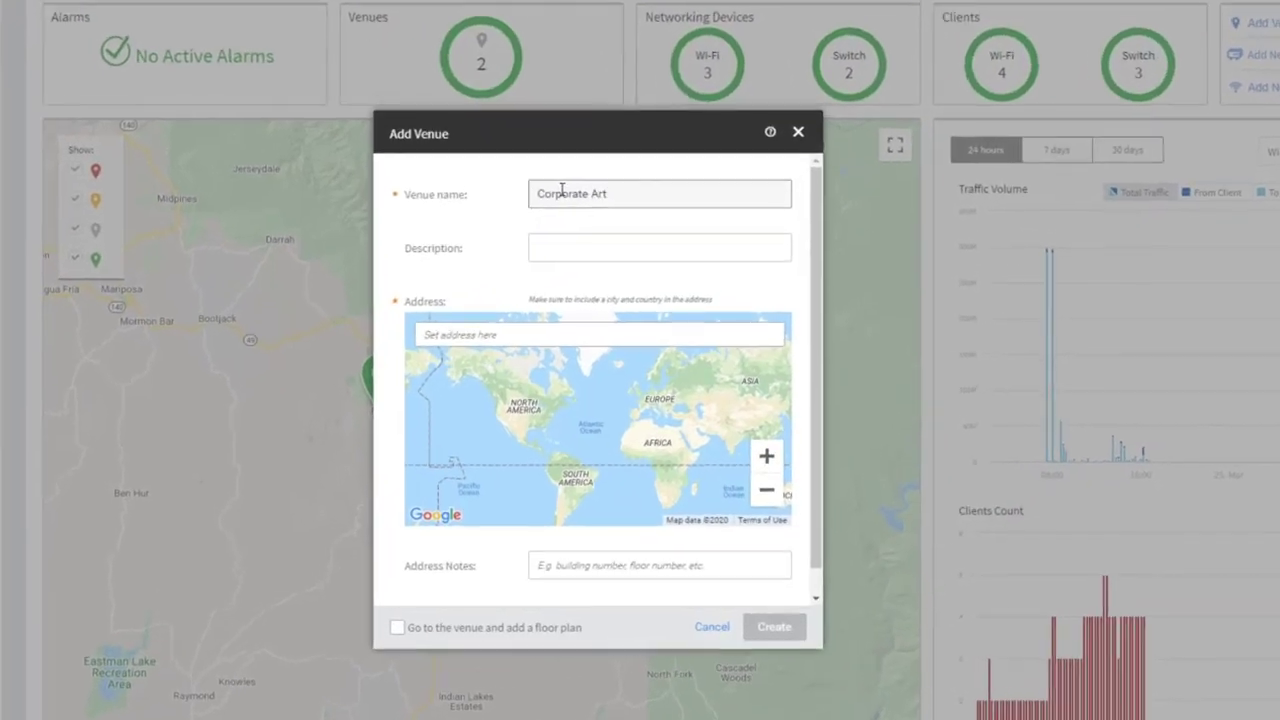
text( Office)
key(Tab)
key(Tab)
text(43533 metcal)
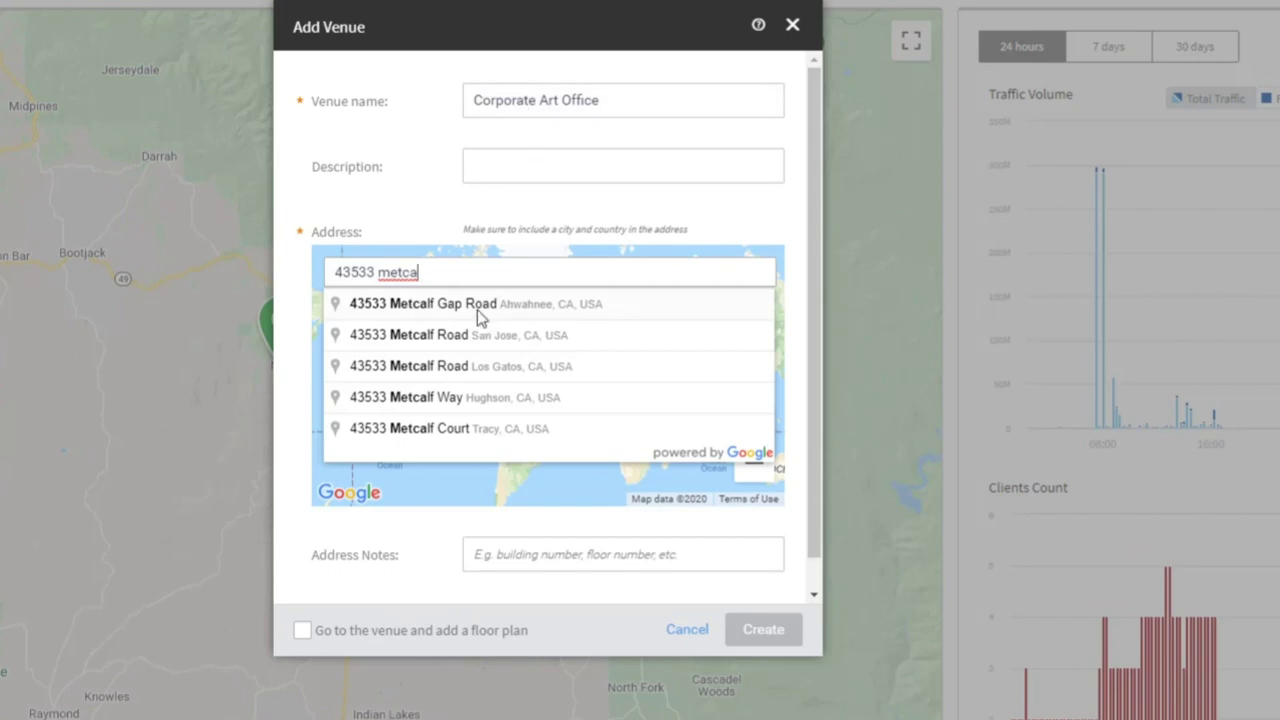
click(480, 306)
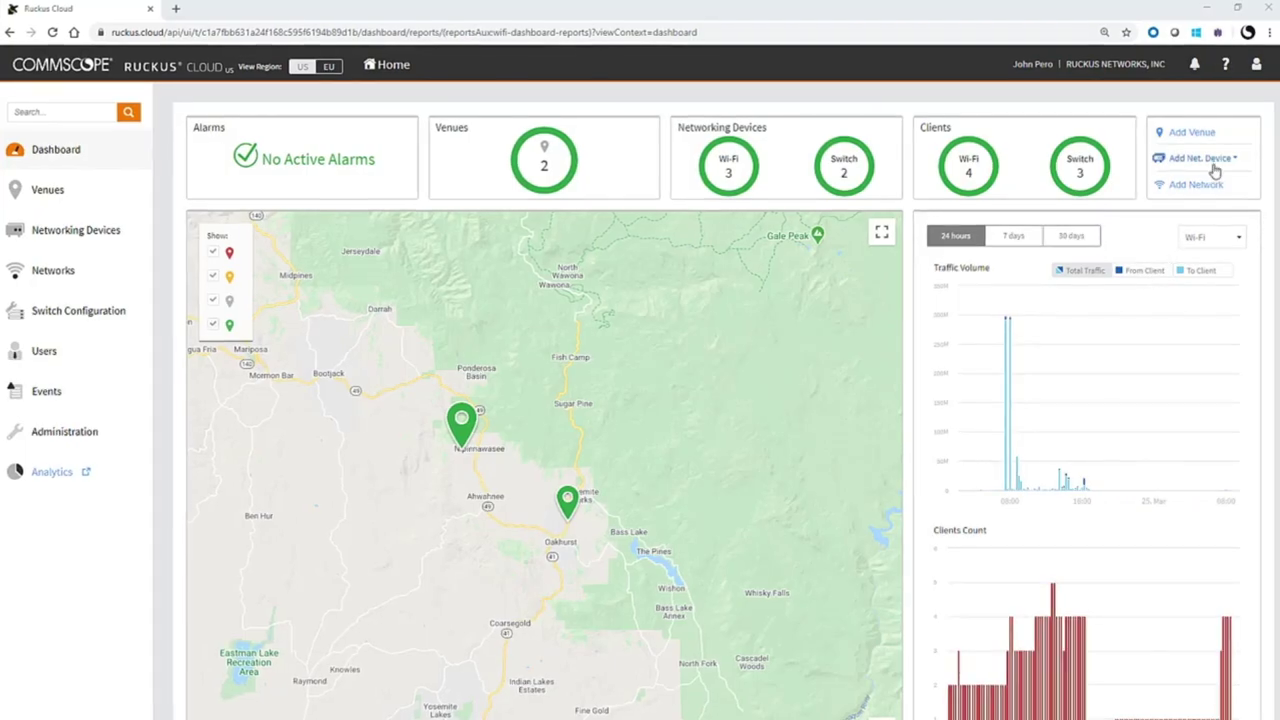
click(1203, 160)
Step: Preview and dismiss the Add Switch form, then start adding a Wi-Fi AP
click(1199, 184)
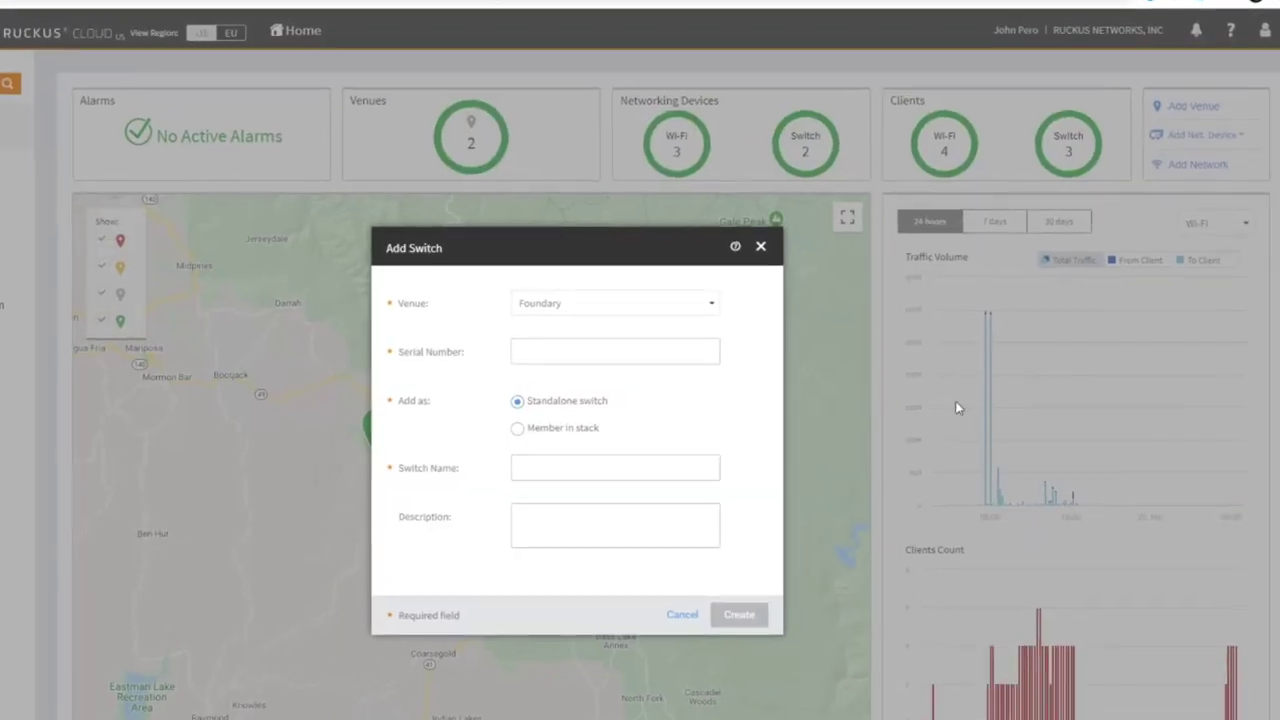
click(631, 641)
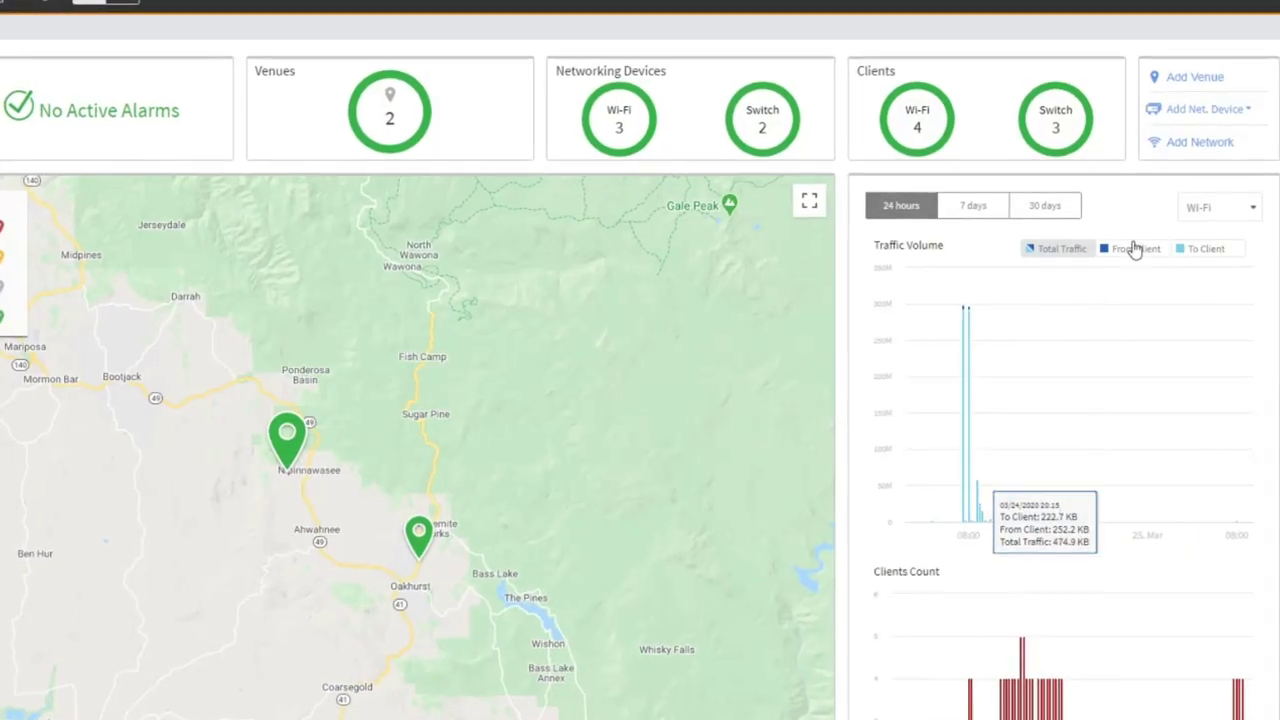
click(1194, 118)
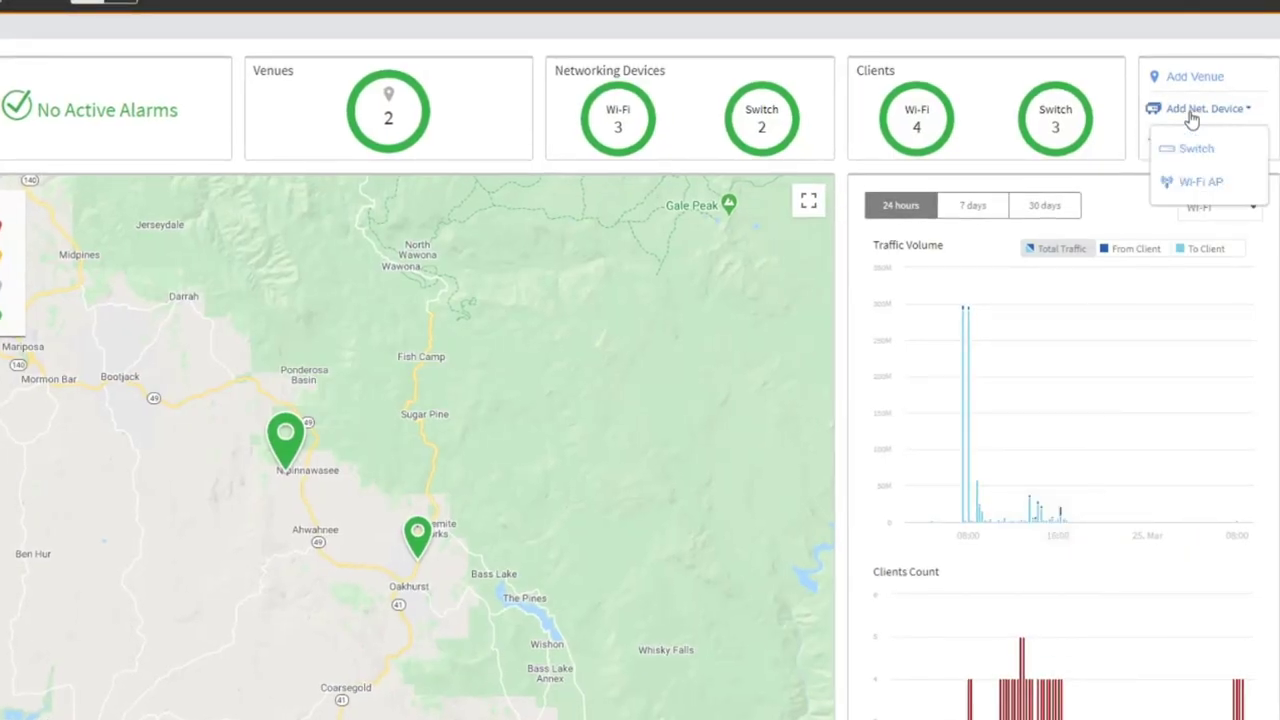
click(1182, 184)
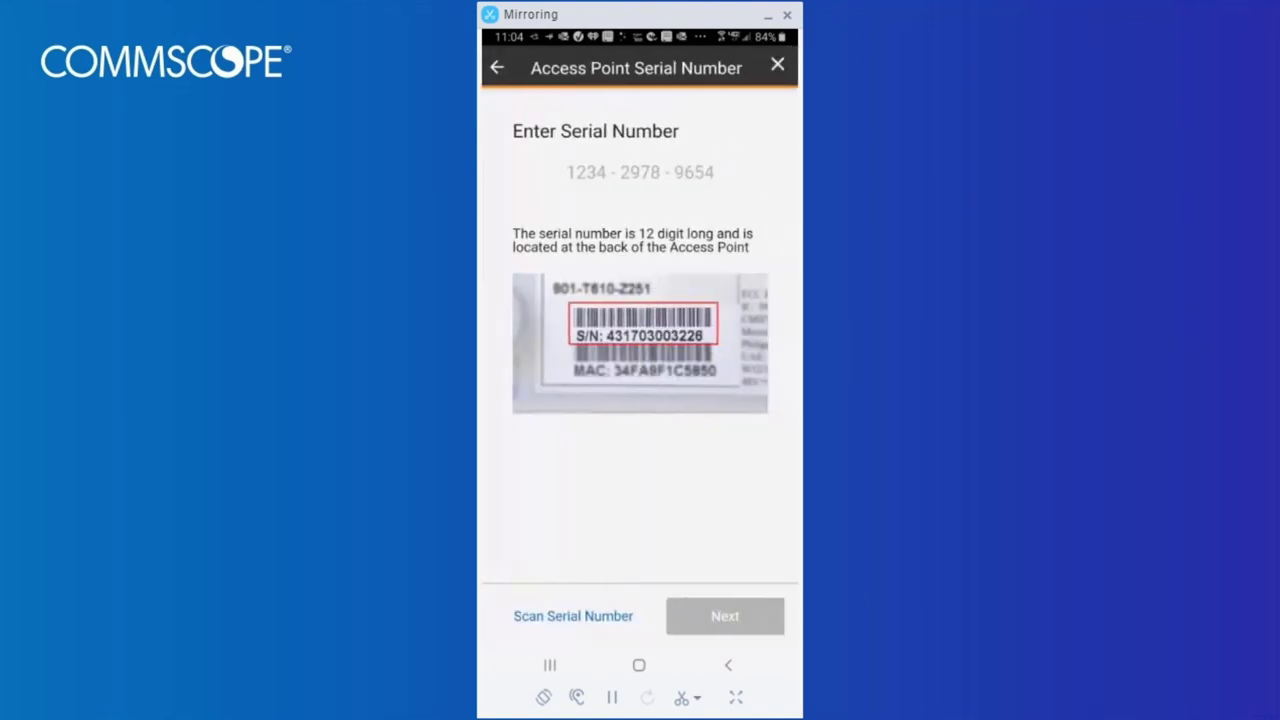
Step: Scan the AP serial barcode by camera, then open the networking devices list
click(573, 616)
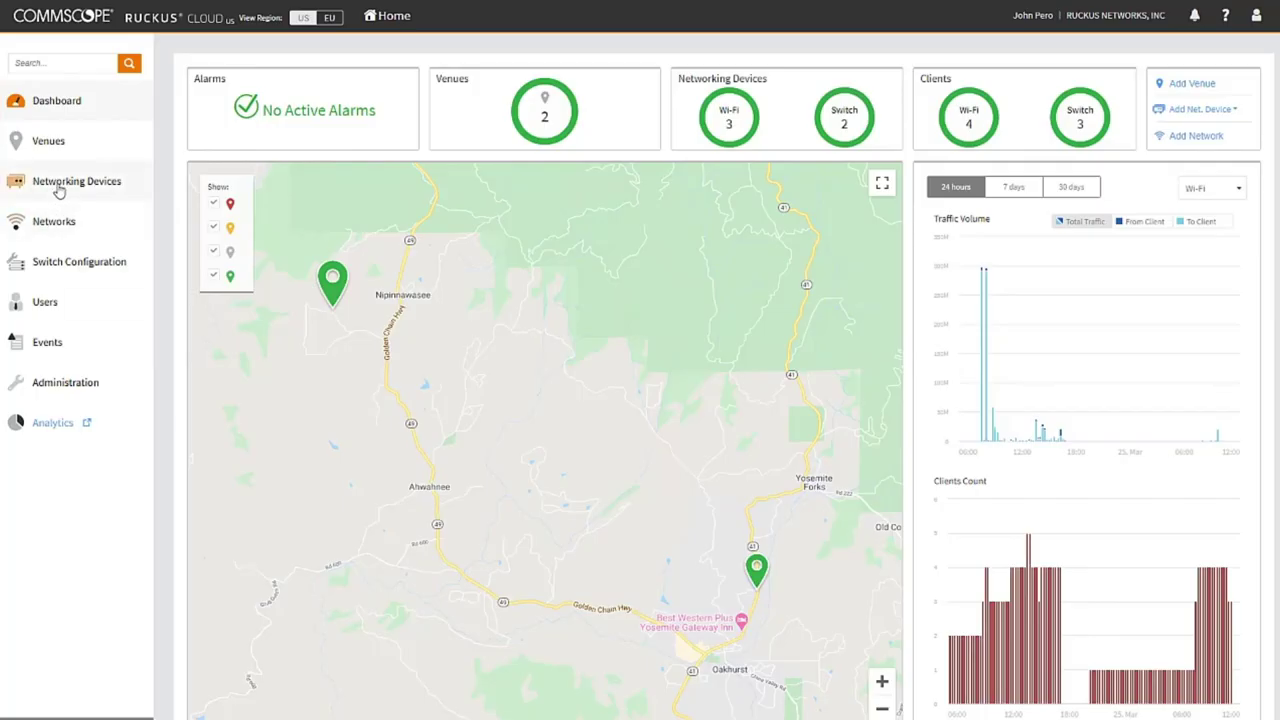
click(58, 188)
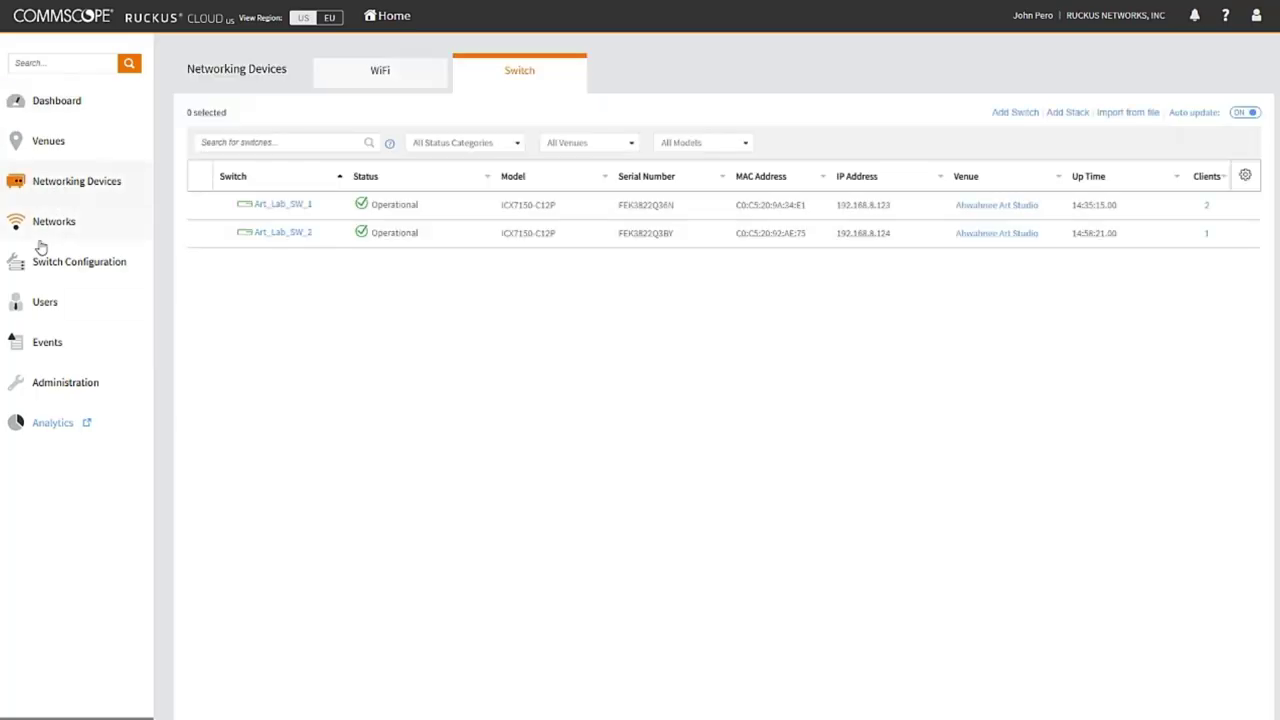
Step: View switch Art_Lab_SW_1's overview and open the R510_Ahwahnee_Art_Alto AP settings dialog
click(281, 205)
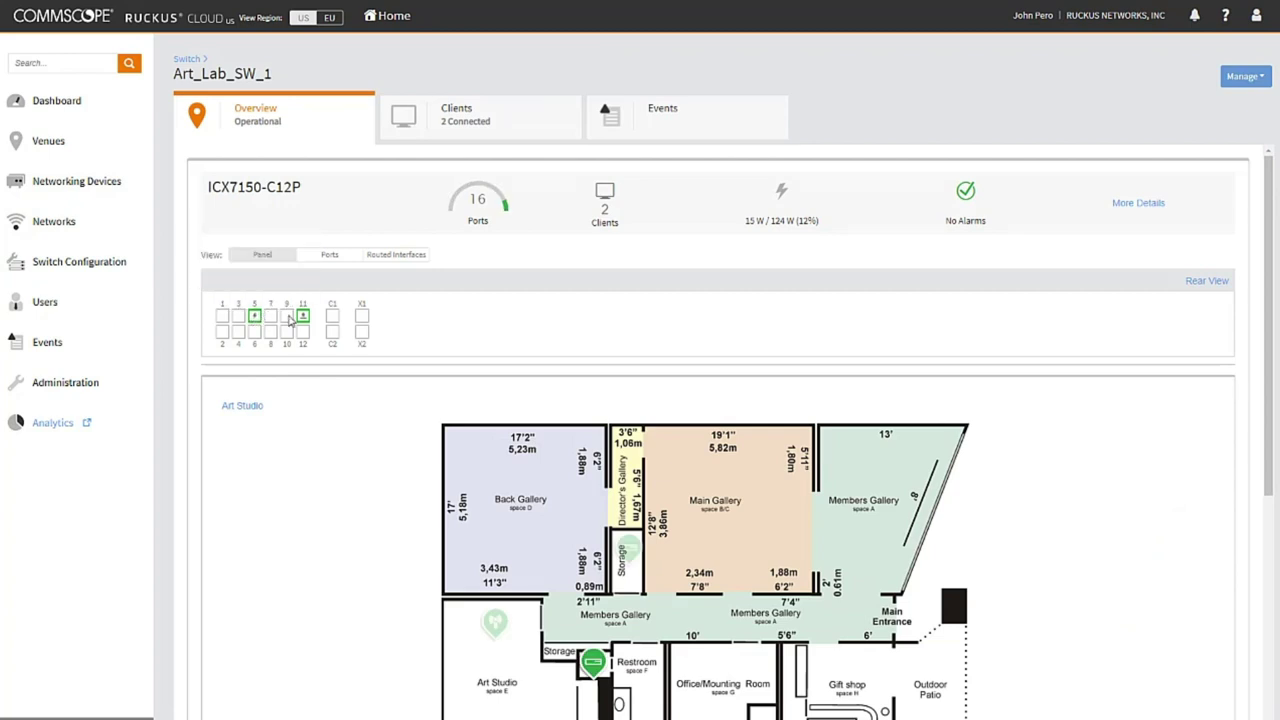
mouse_move(303, 316)
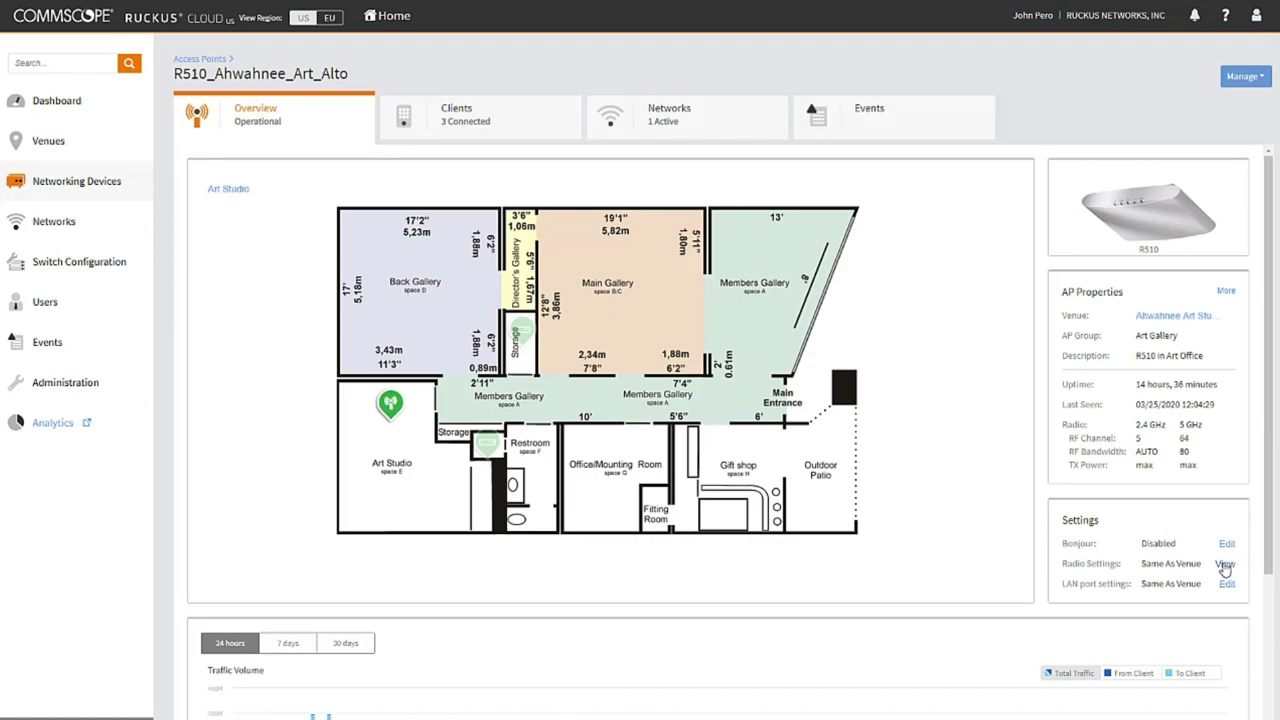
click(1225, 564)
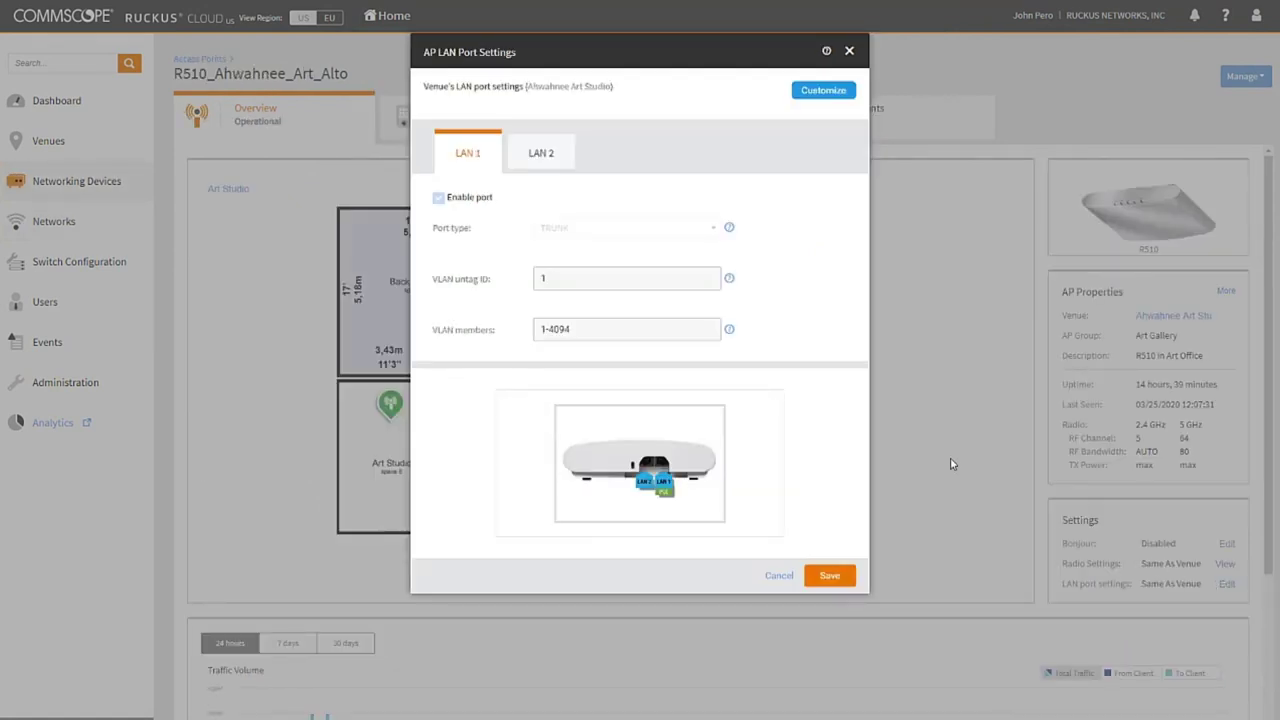
Step: Check the AP's LAN 2 port settings and start a new switch configuration profile
click(541, 154)
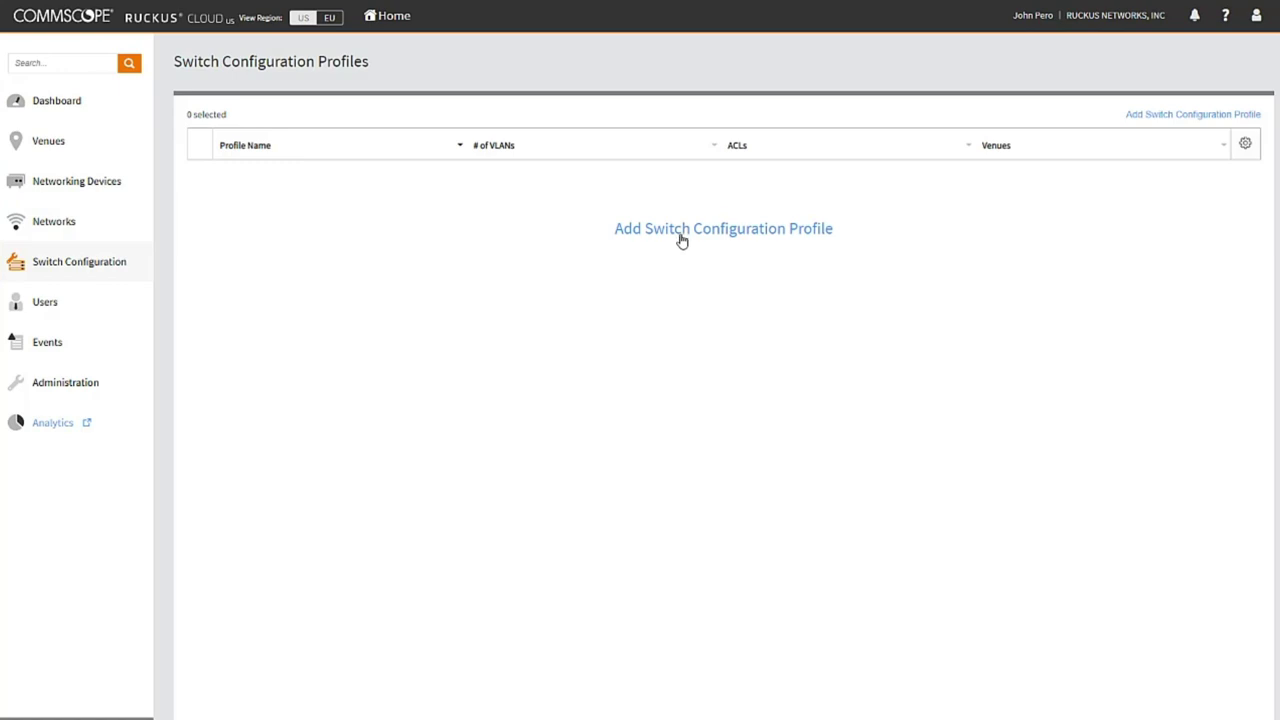
click(681, 238)
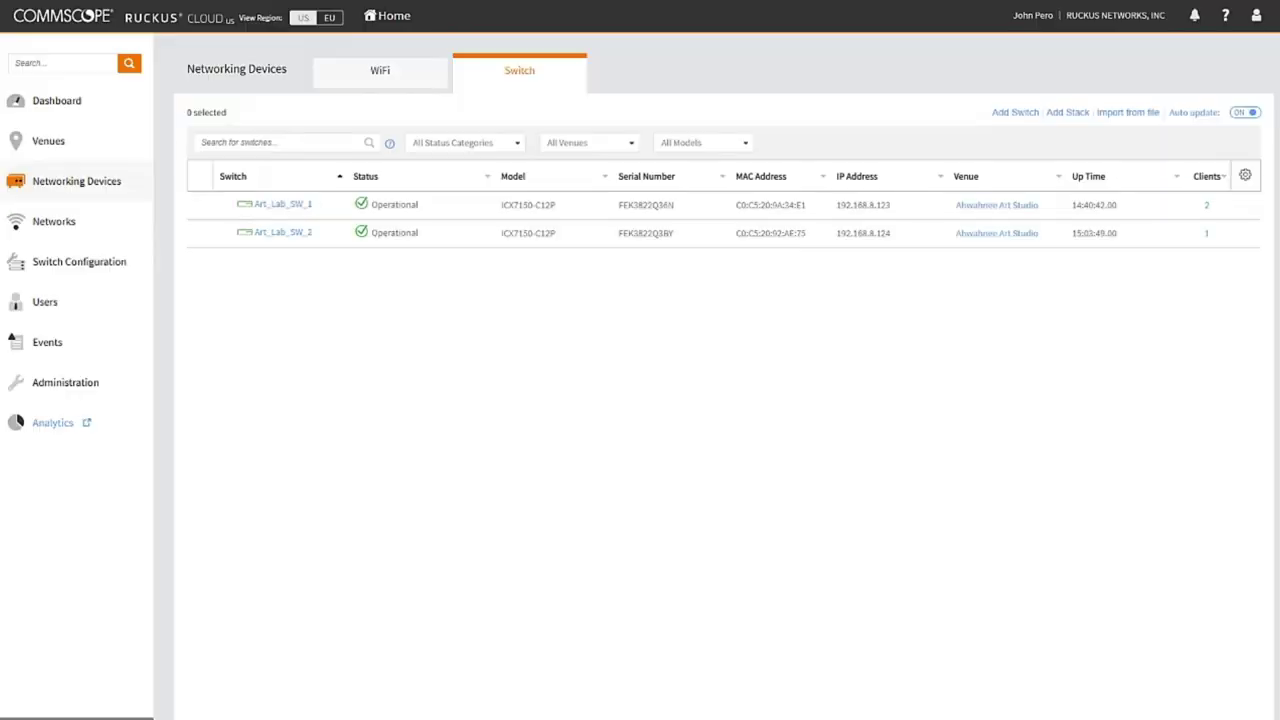
Step: Show Art_Lab_SW_1's ports table, select port 1/1/1 and open its edit settings
click(240, 204)
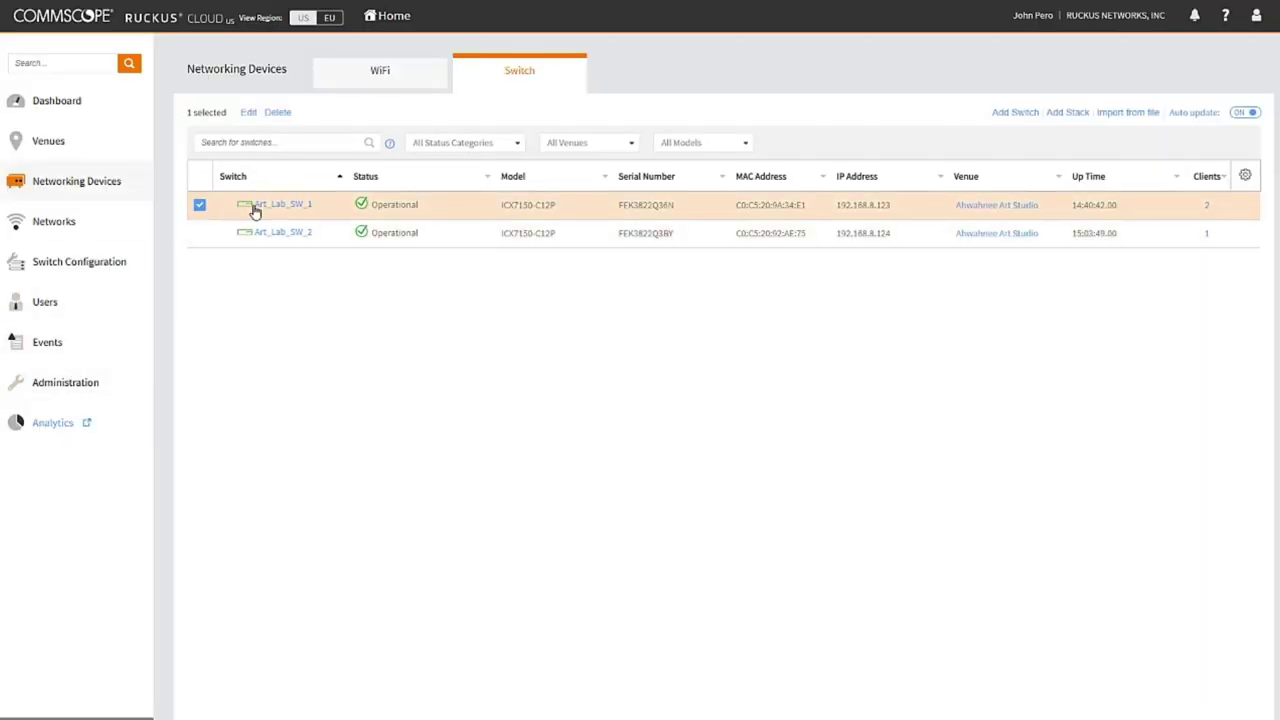
click(256, 206)
click(316, 255)
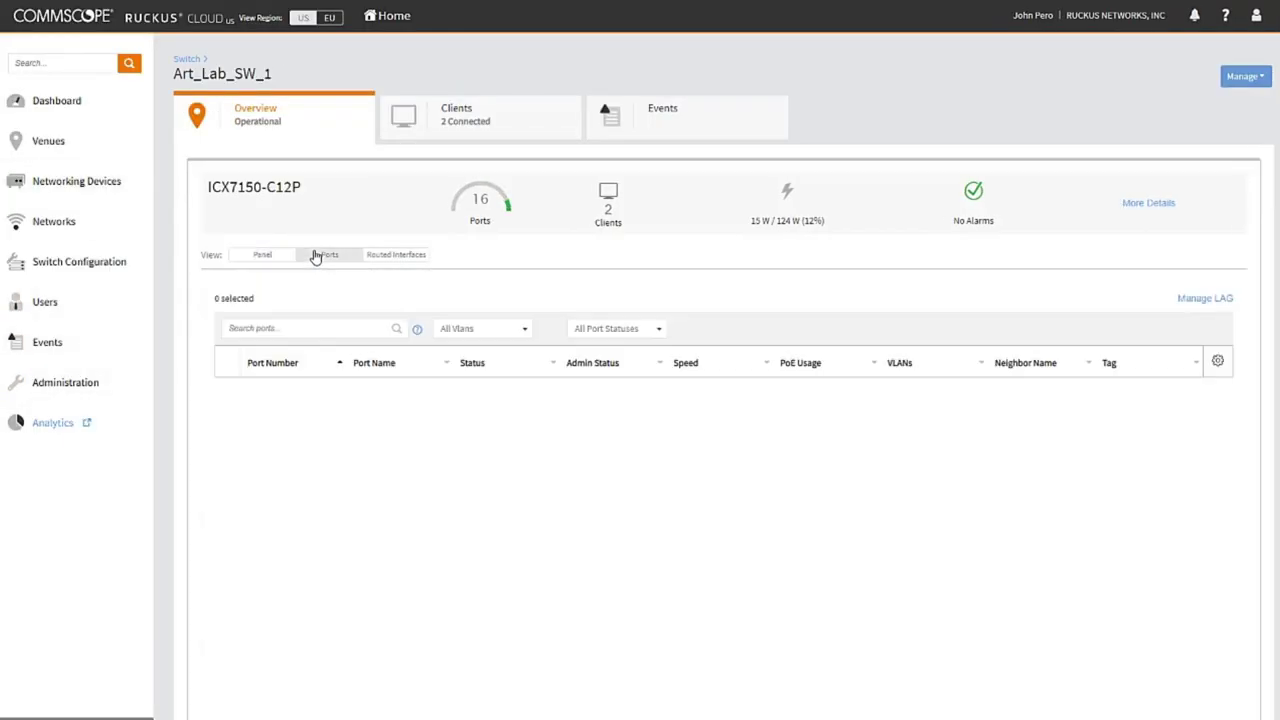
click(227, 391)
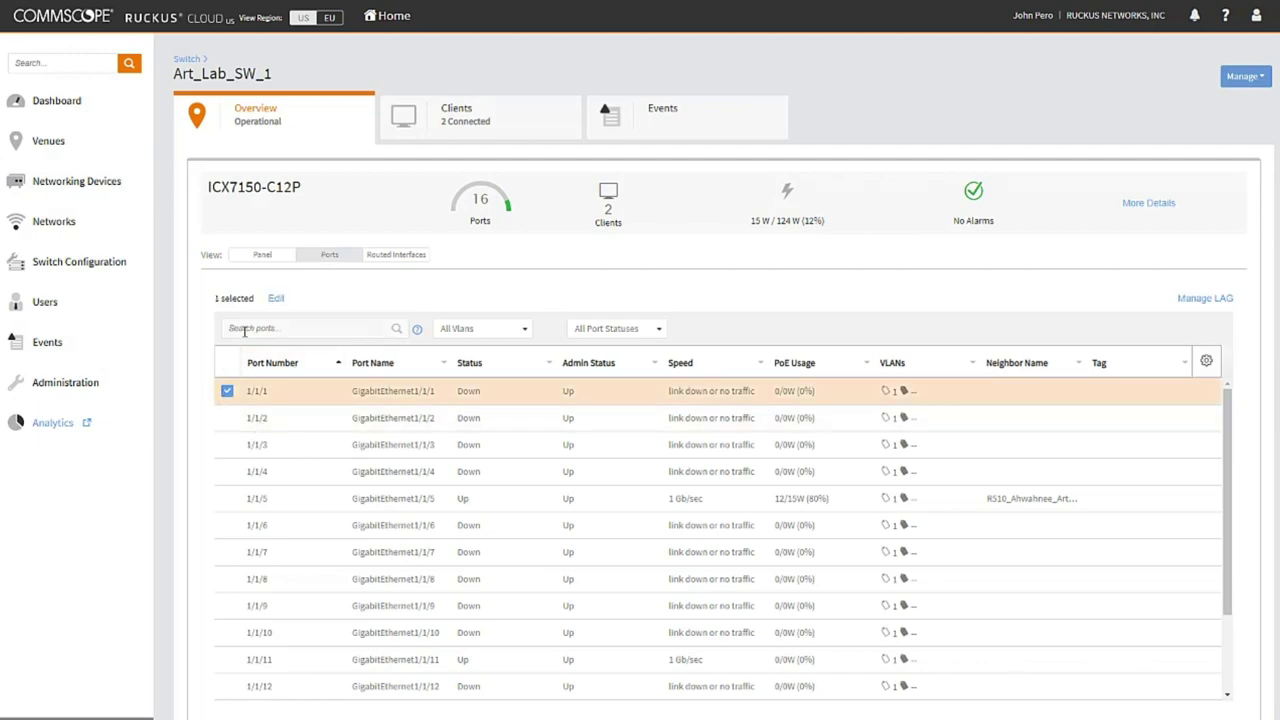
click(274, 298)
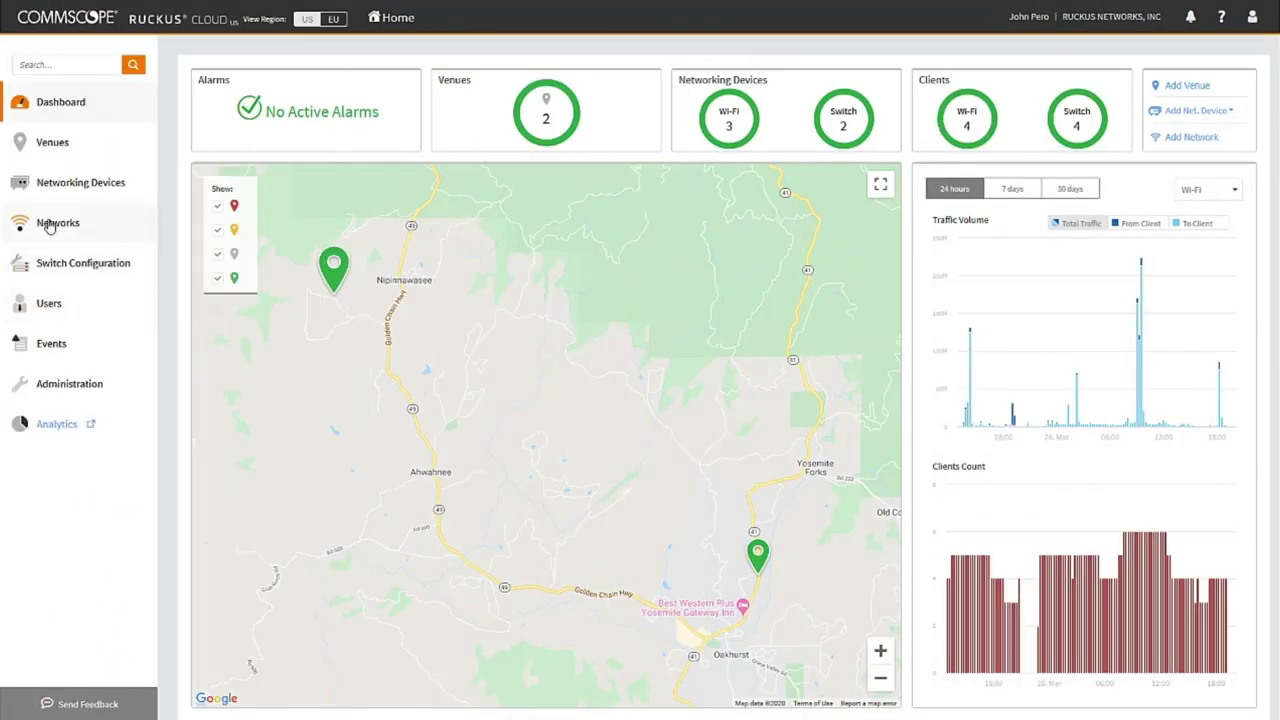
Step: Create captive-portal network Art Guest with Self Sign In, advancing past onboarding
click(45, 224)
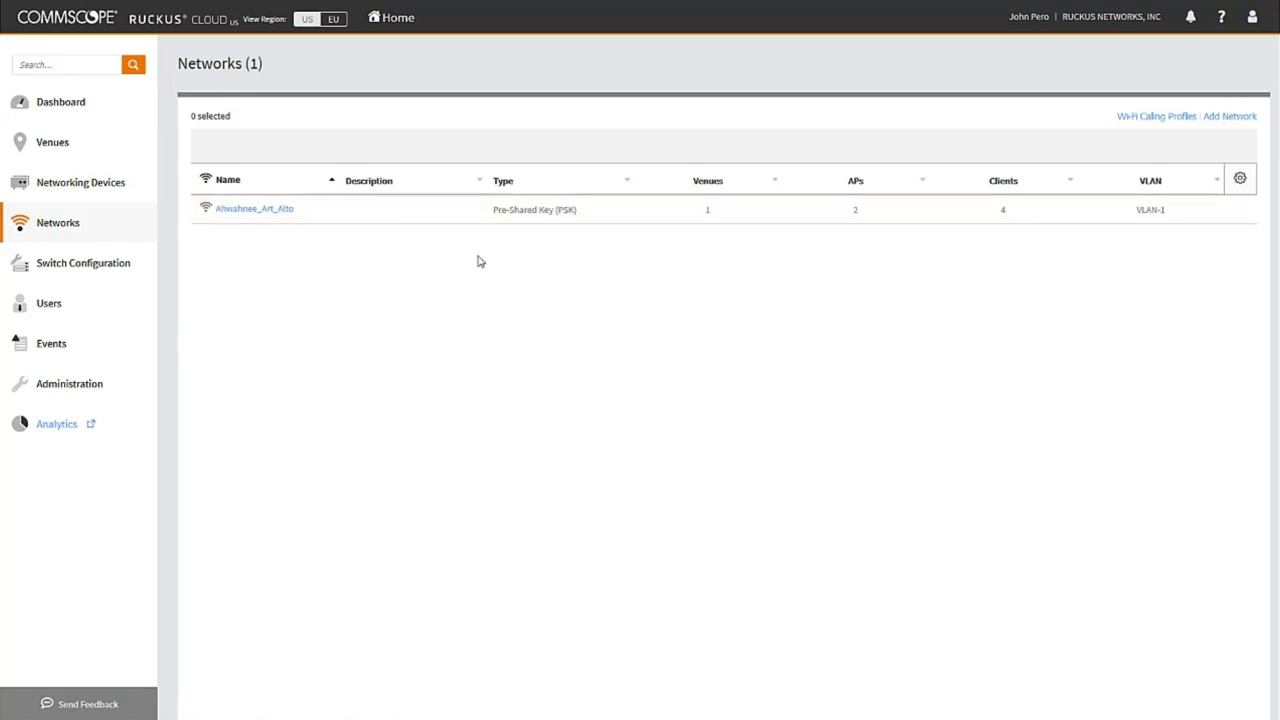
click(1212, 119)
click(460, 418)
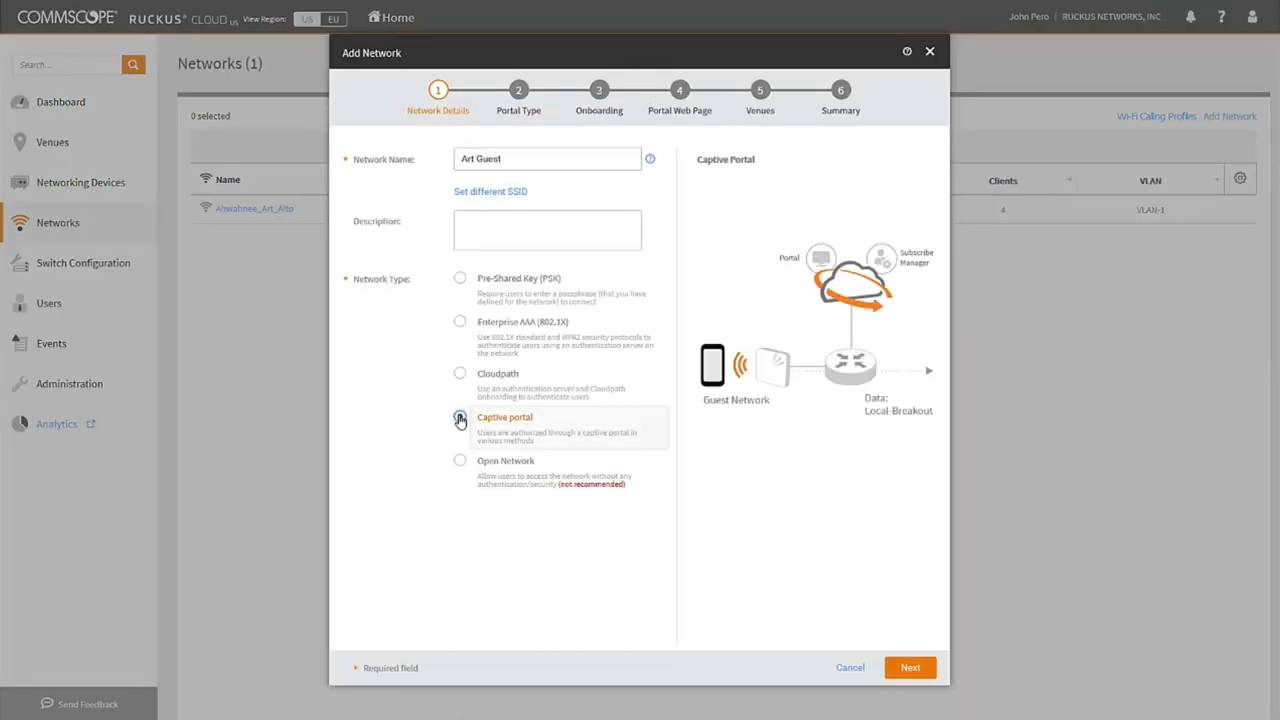
click(895, 670)
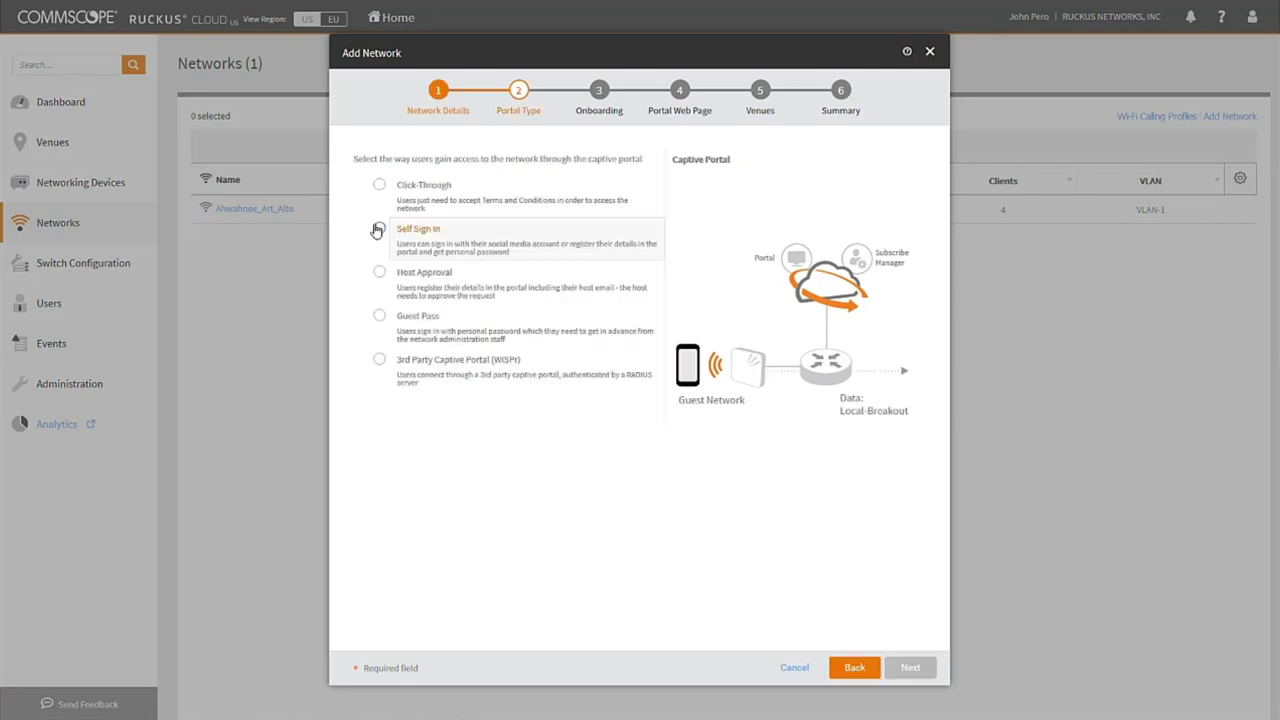
click(908, 668)
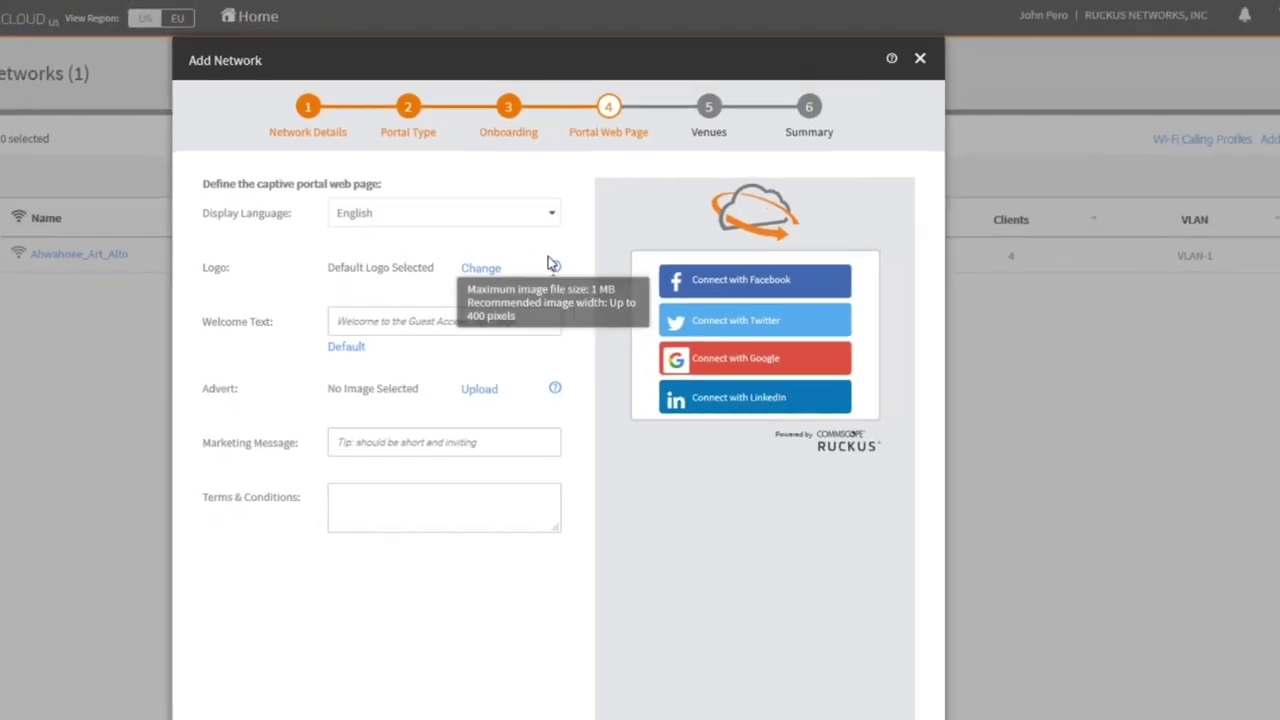
Step: Replace the portal page logo with the art logo image
click(481, 265)
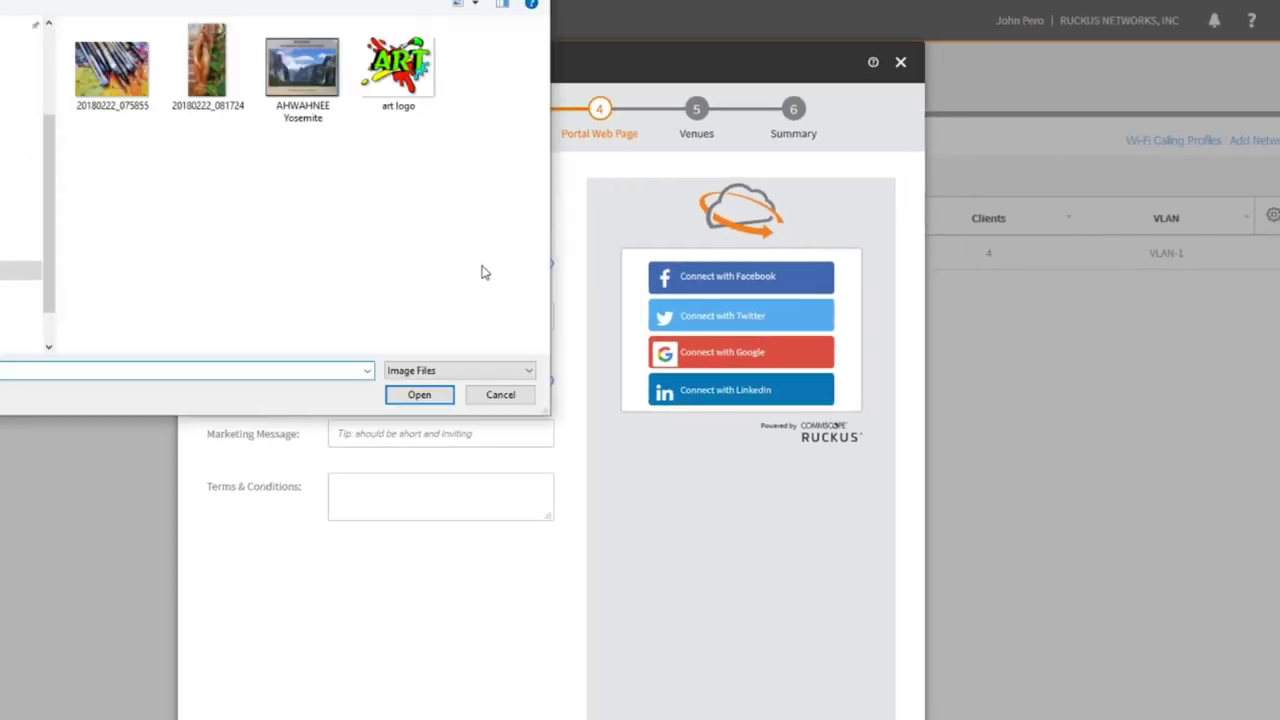
click(415, 55)
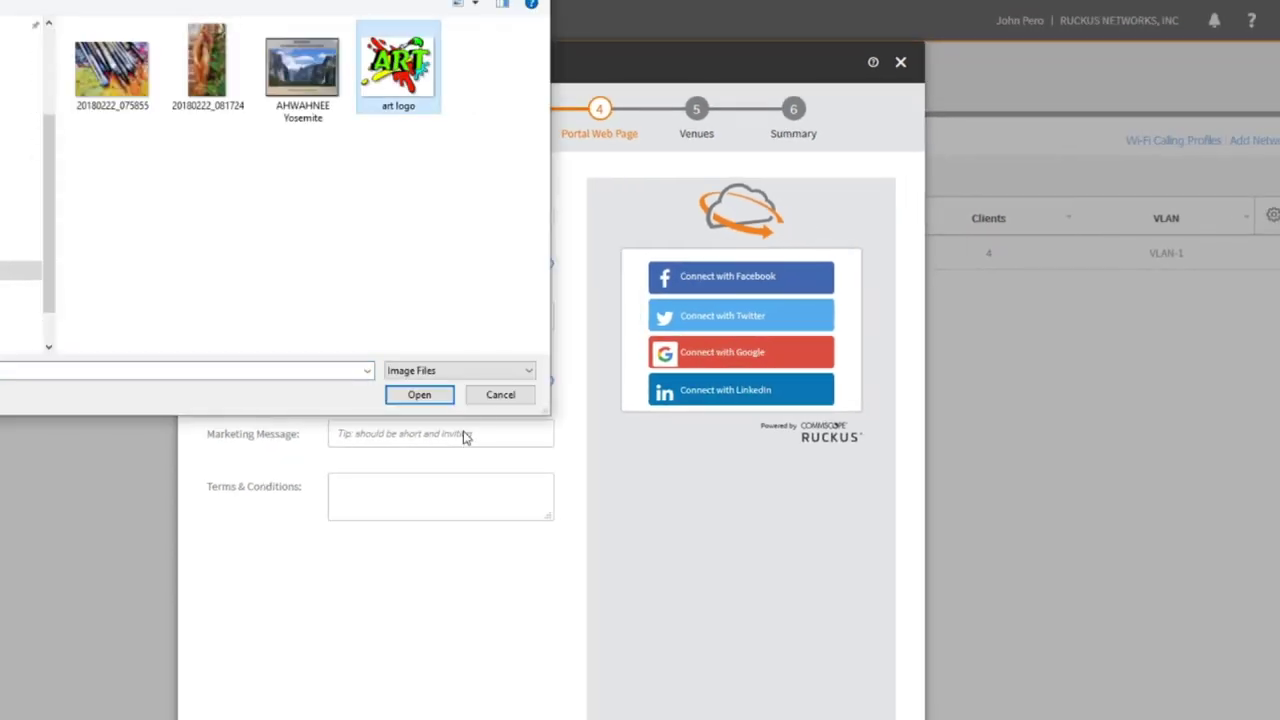
click(418, 398)
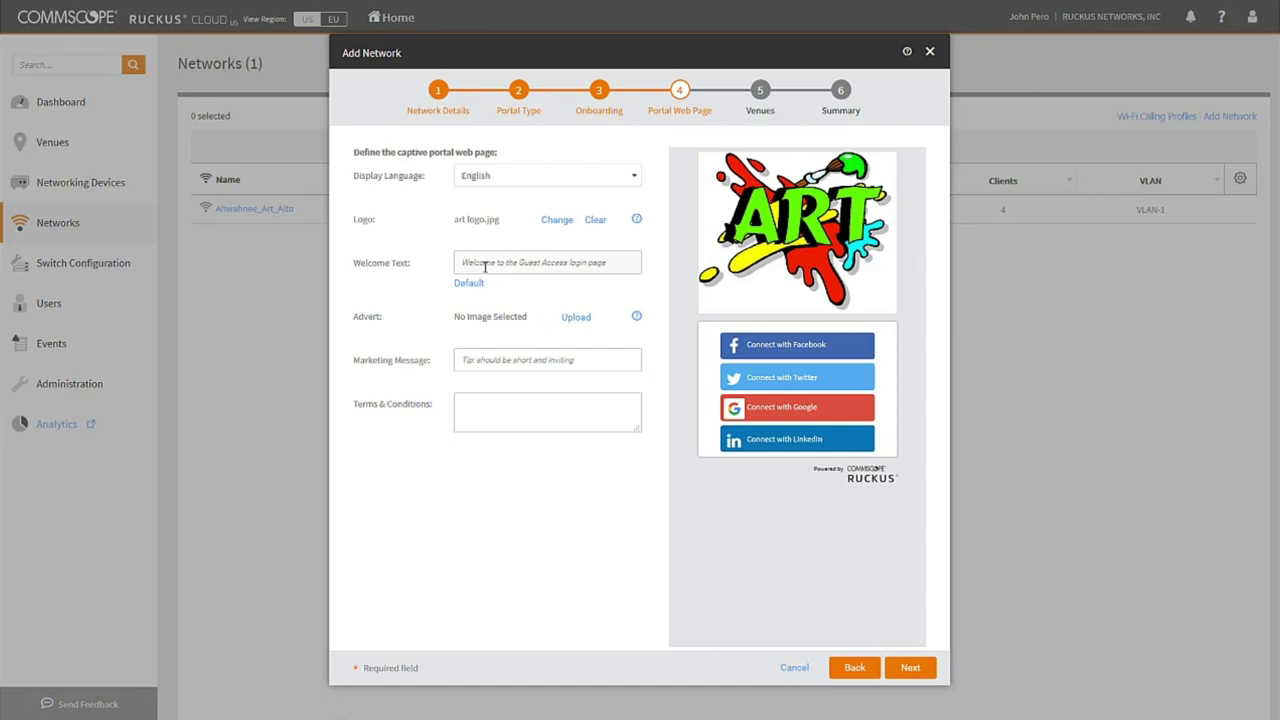
Step: Enter welcome text 'Welcome to the Ahwahnee Art Studio' and marketing message 'Special today, buy one item get the second at 50% off.'
click(485, 266)
text(Welcome to the Ahwahnee Art Studio)
click(463, 359)
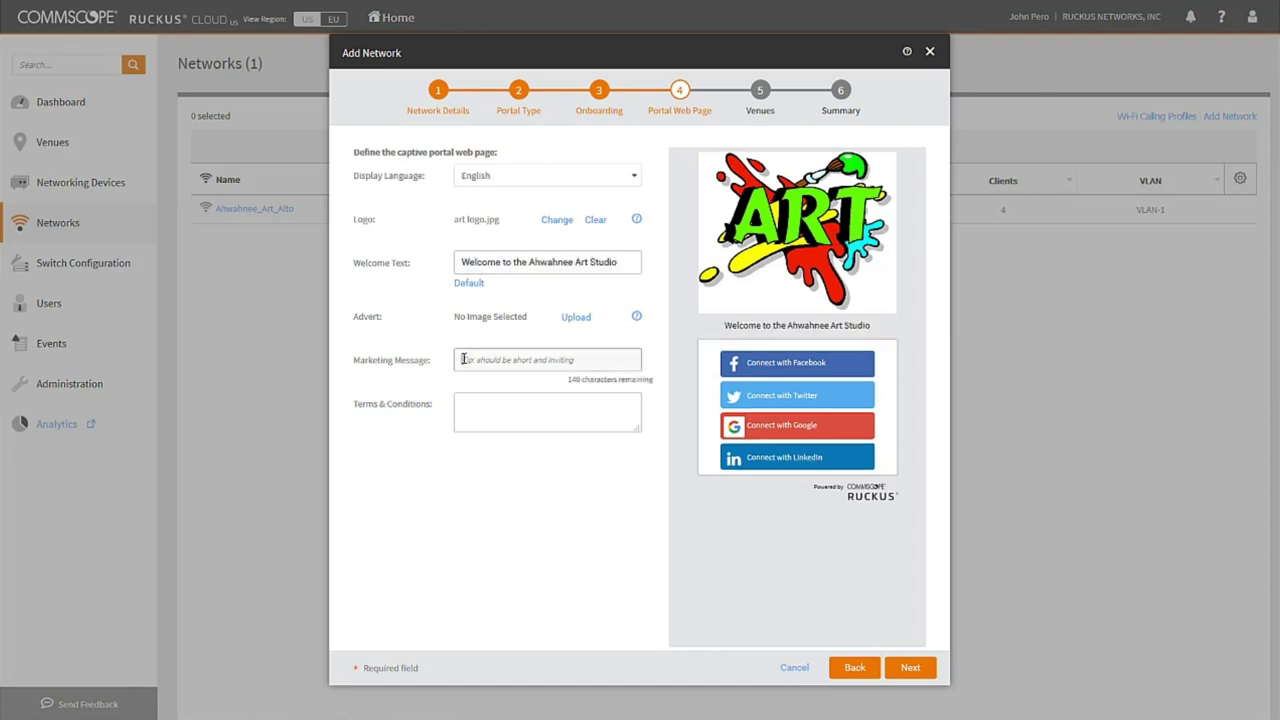
text(Special today, buy one item get the se)
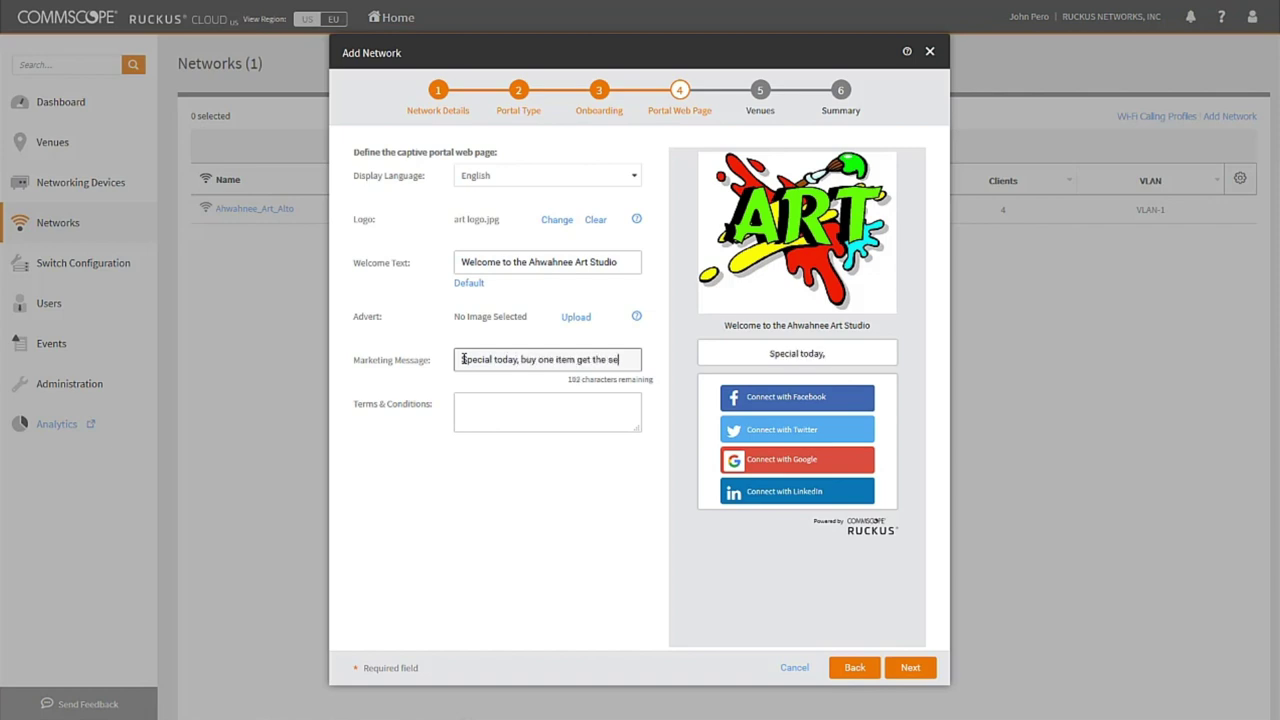
text(cond at 50% off.)
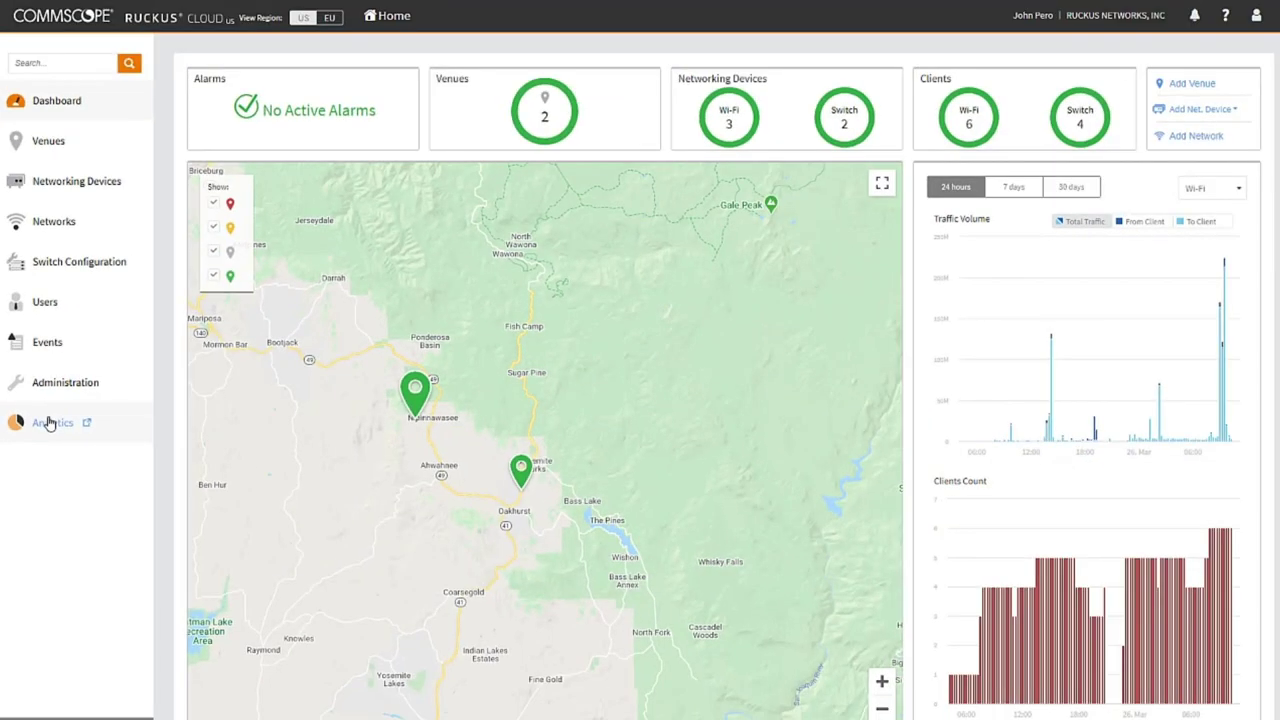
Step: Open Ruckus Analytics, check the All categories filter, then open the incident severity filter
click(50, 424)
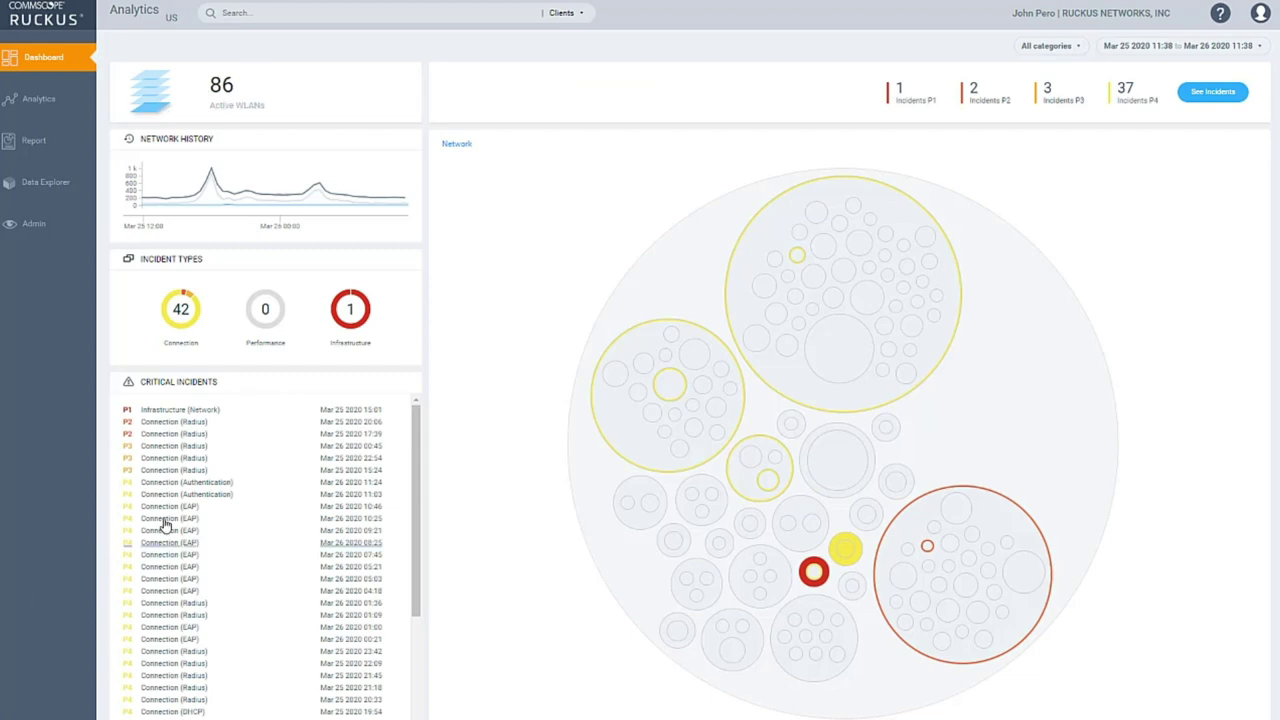
click(1074, 53)
click(1074, 53)
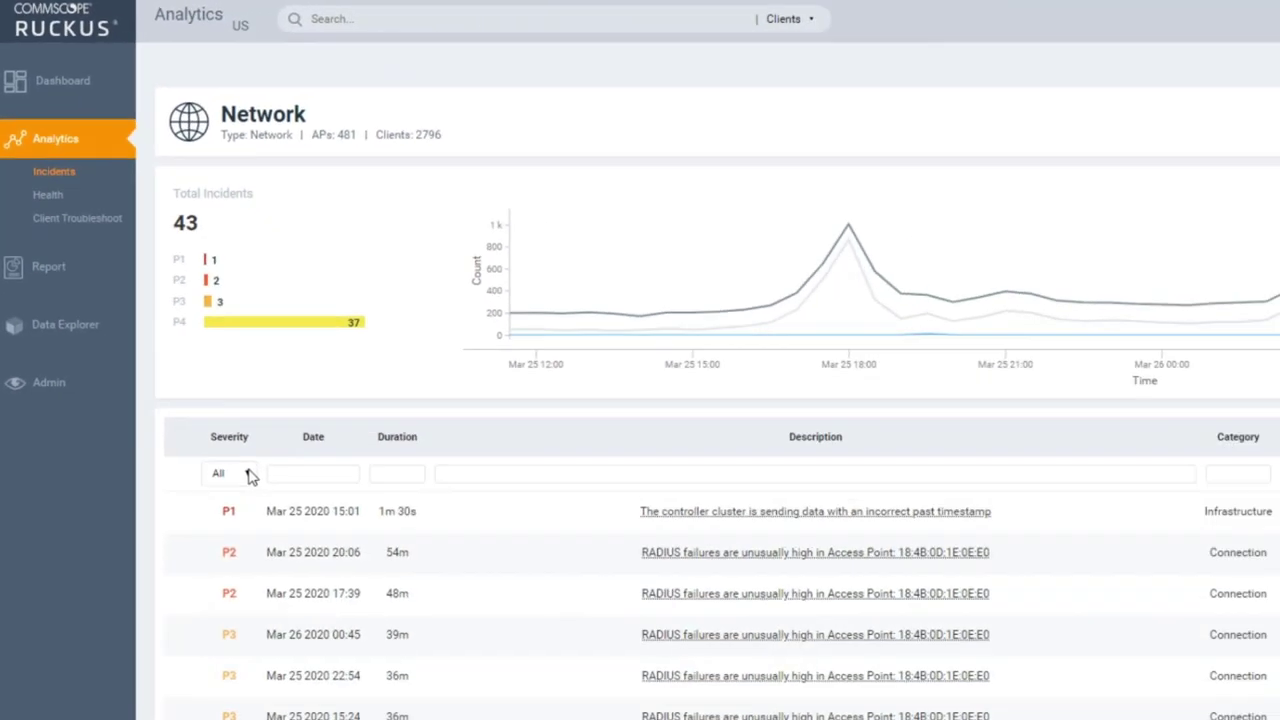
click(164, 340)
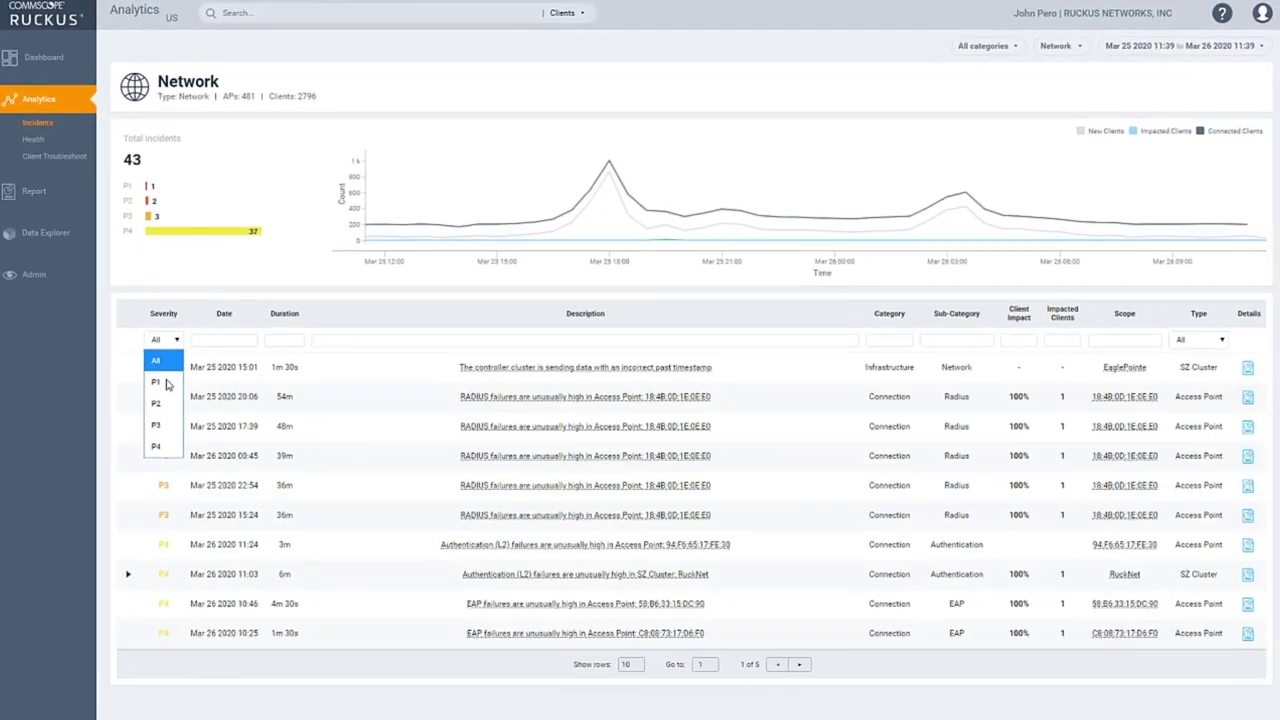
Step: Filter incidents to P4 severity, review the network Health view, then bring up the report overview
click(160, 446)
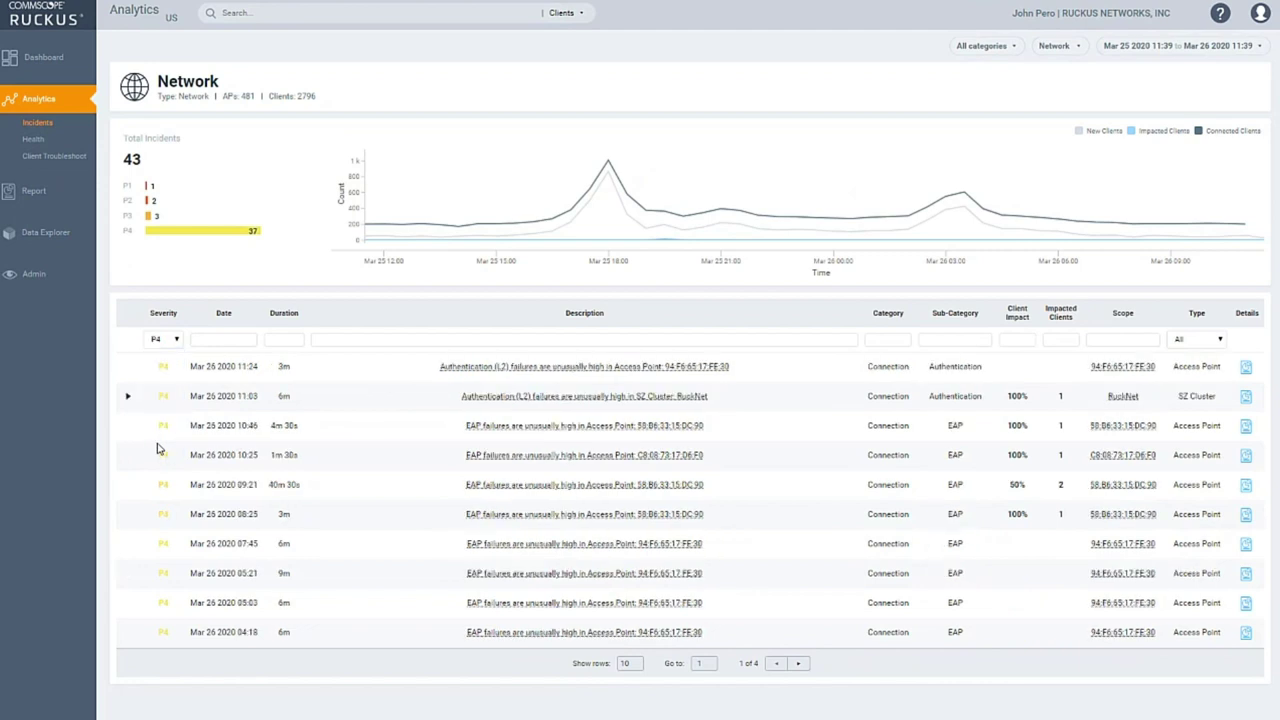
click(32, 145)
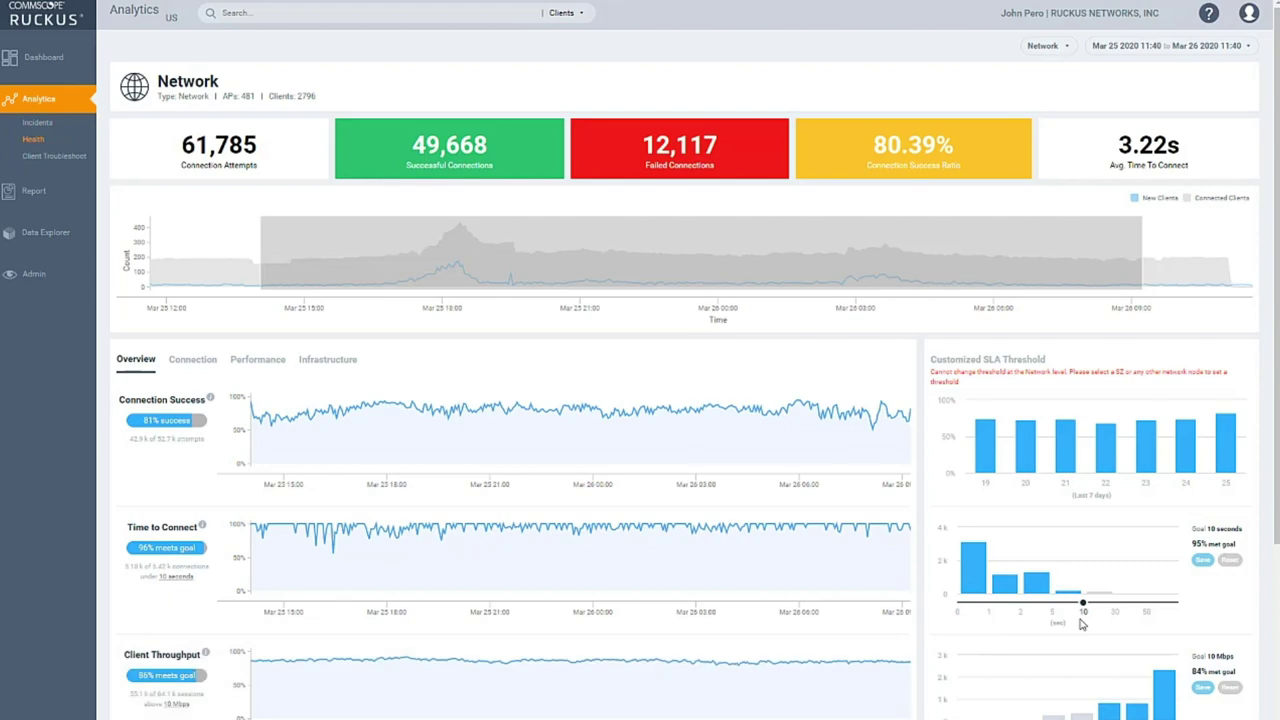
scroll(1083, 623, down, 2)
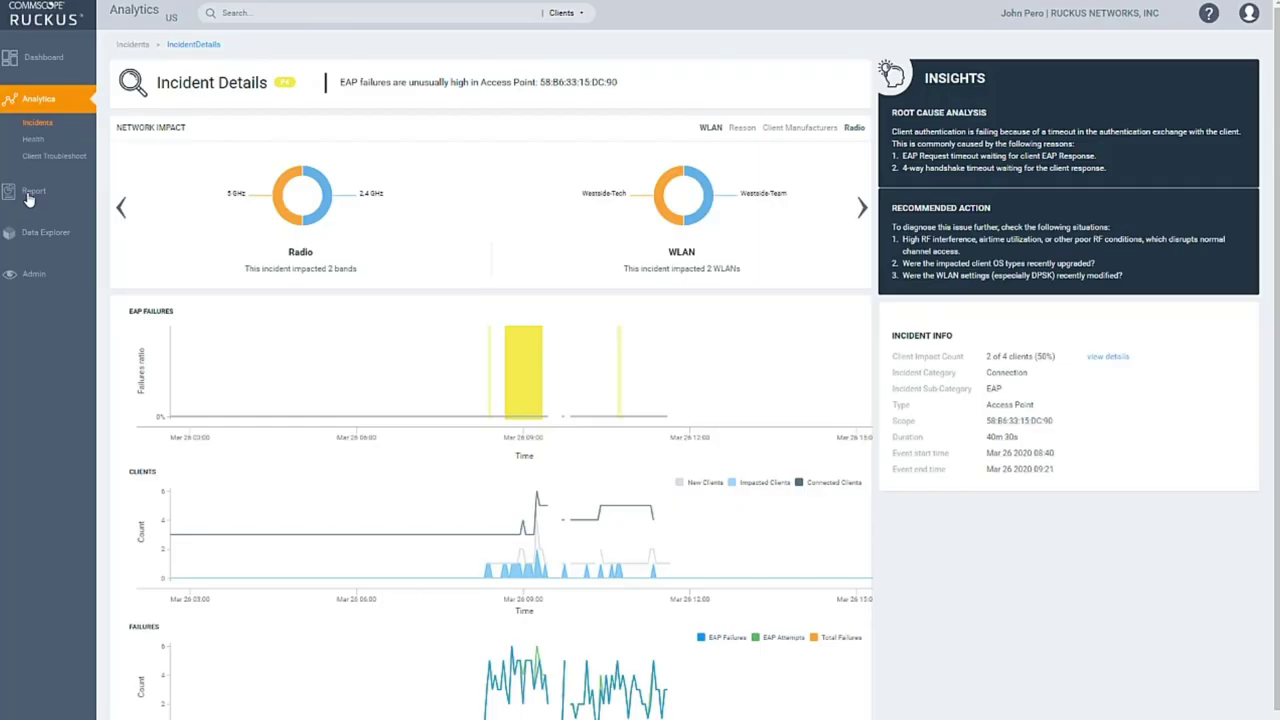
click(33, 140)
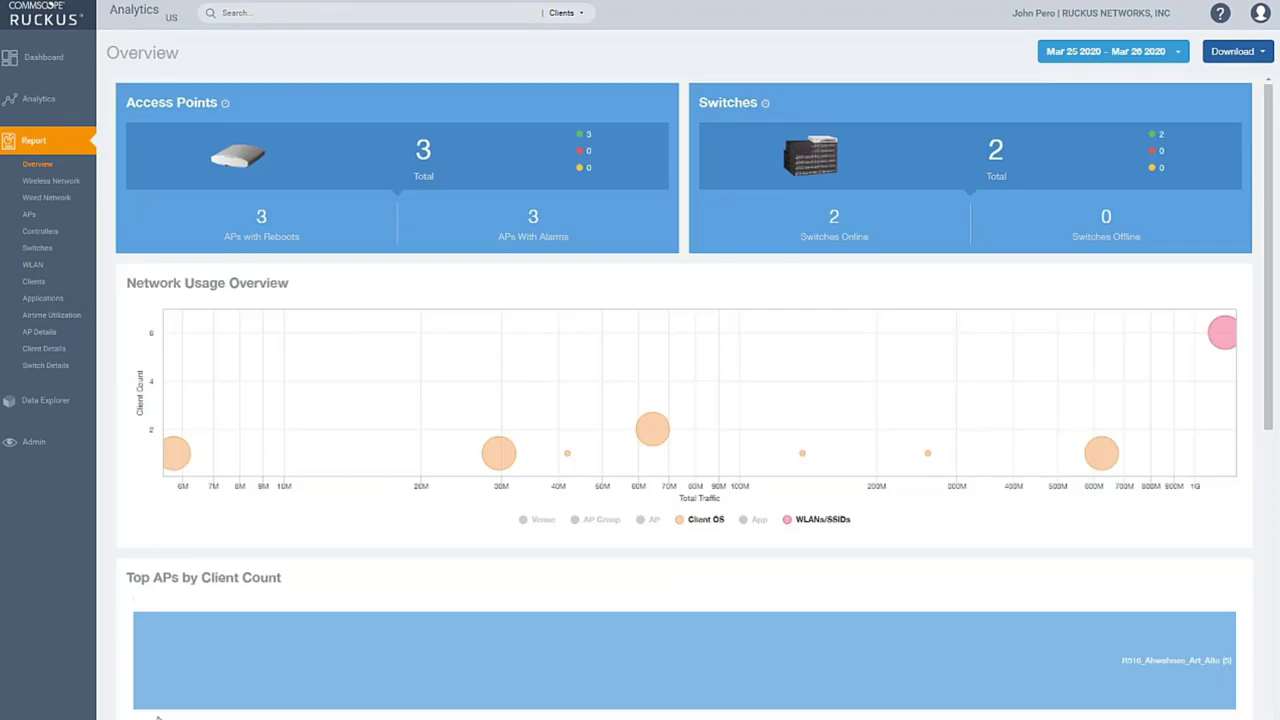
Step: Scroll the report panels to 36 unique sessions, one WLAN using 1.00 GB, and 134 applications
scroll(1152, 411, down, 1)
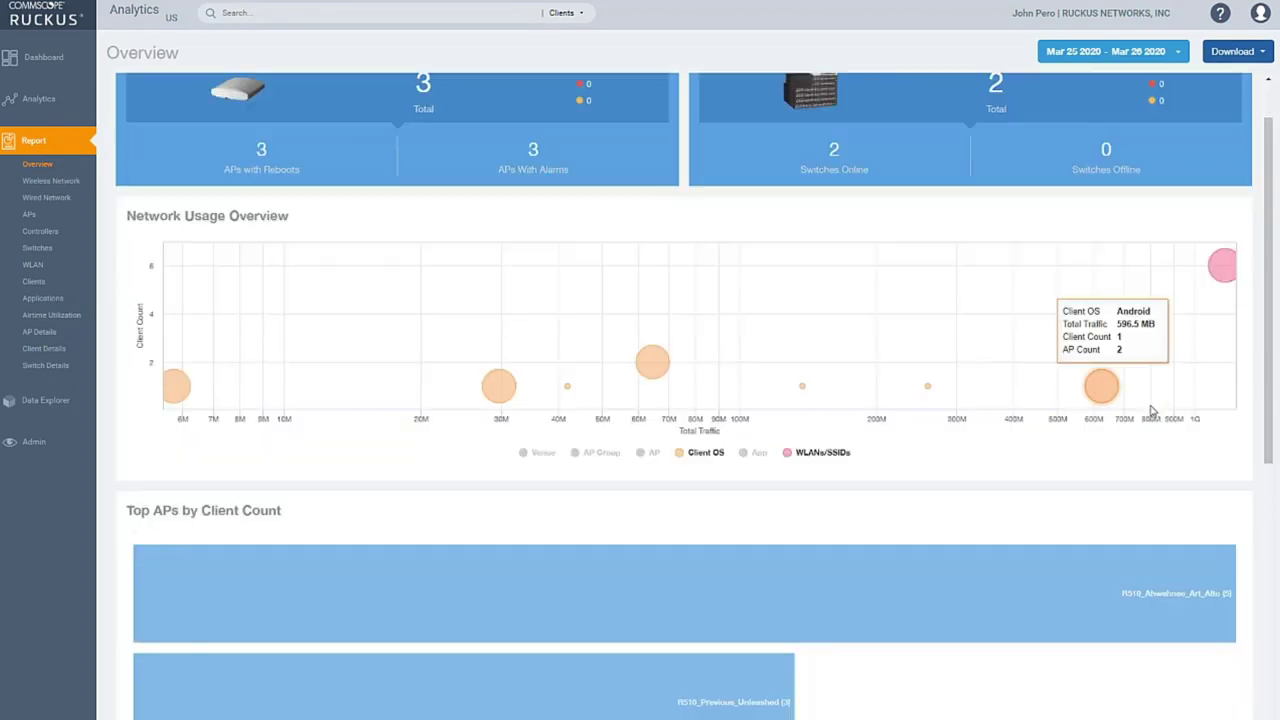
scroll(1152, 411, down, 3)
scroll(1152, 411, down, 3)
scroll(1148, 415, down, 1)
scroll(1145, 419, down, 1)
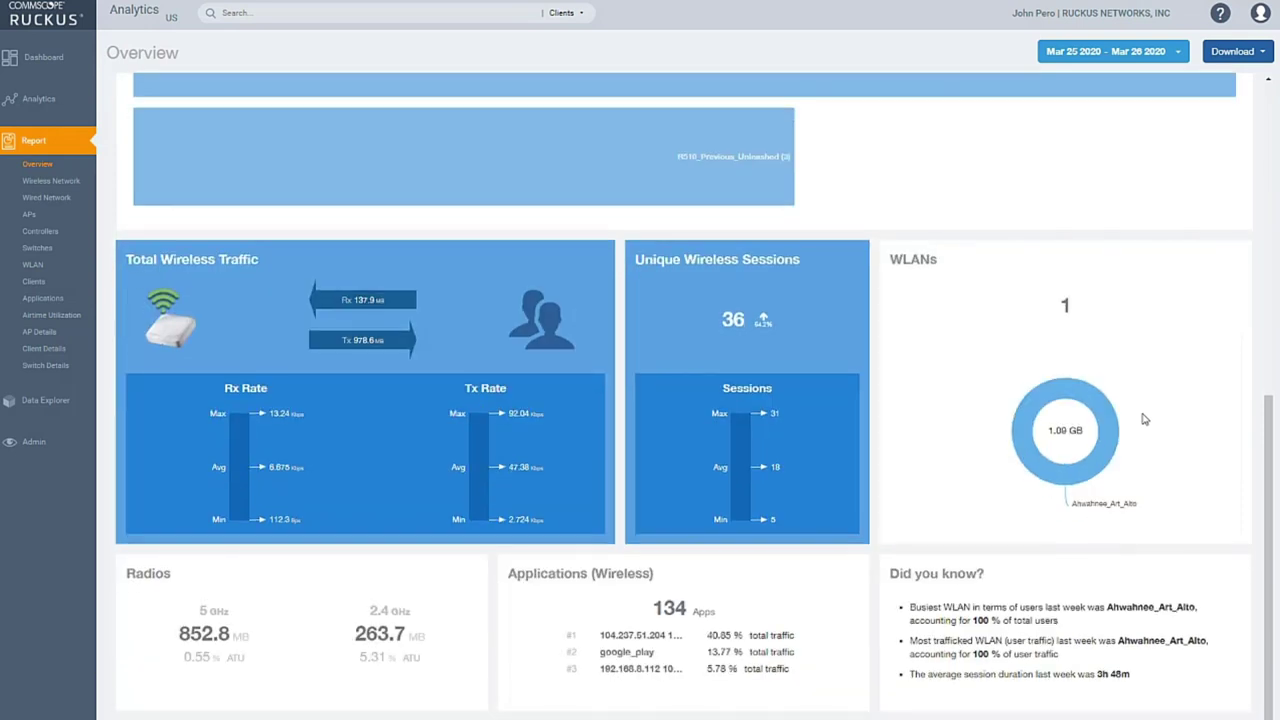